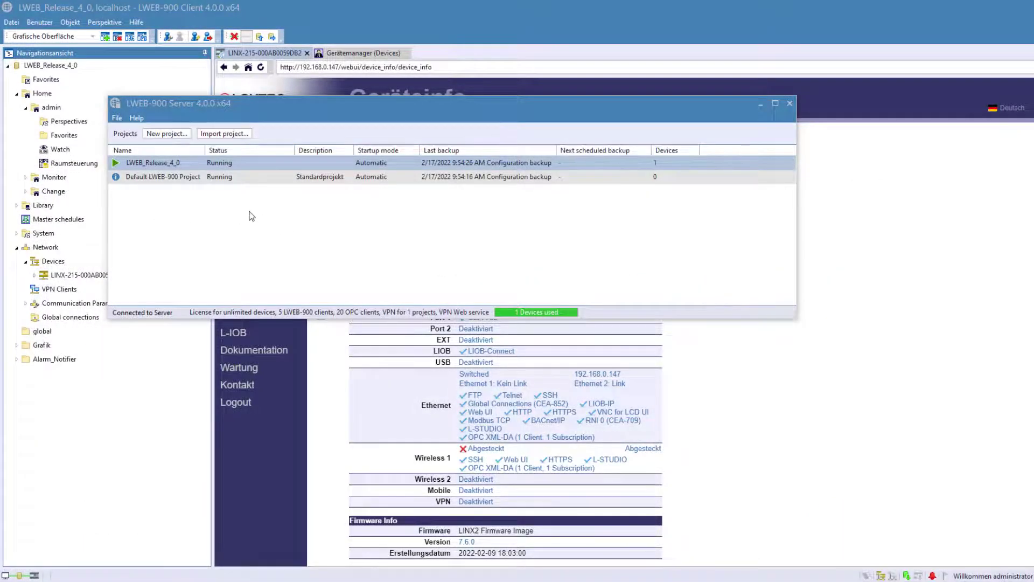
pyautogui.click(153, 162)
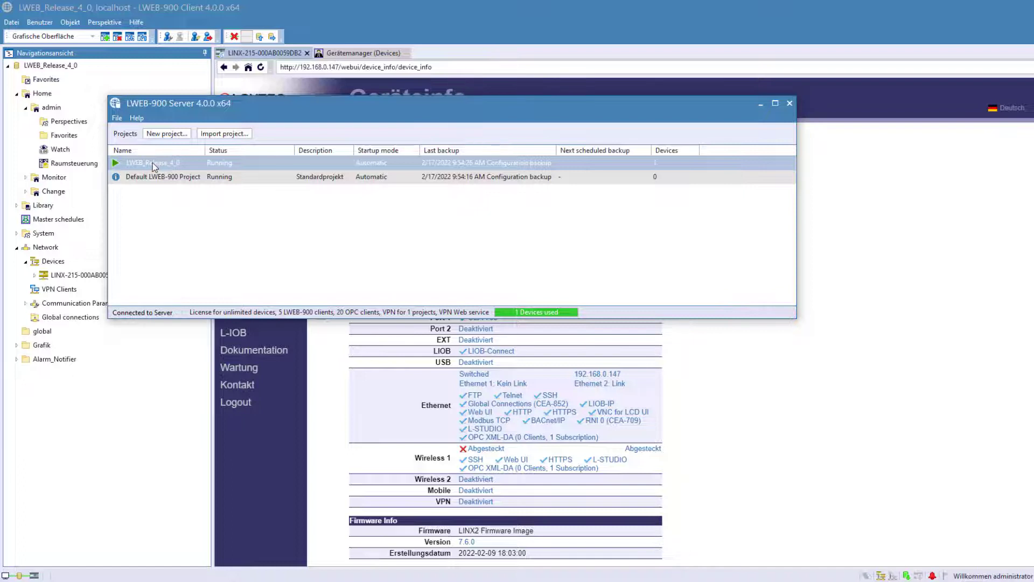
pyautogui.rightClick(153, 163)
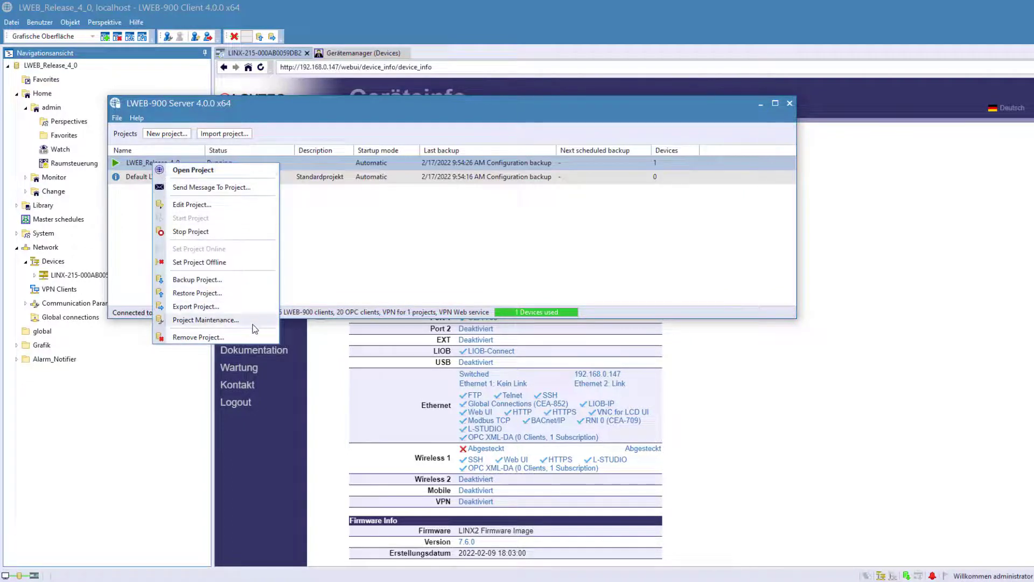
pyautogui.click(227, 320)
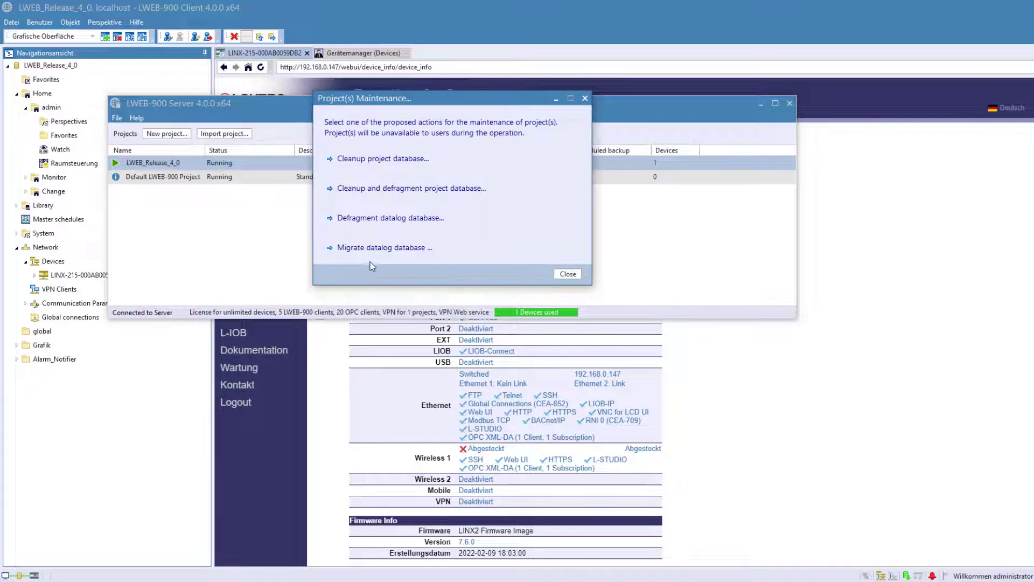
pyautogui.click(376, 247)
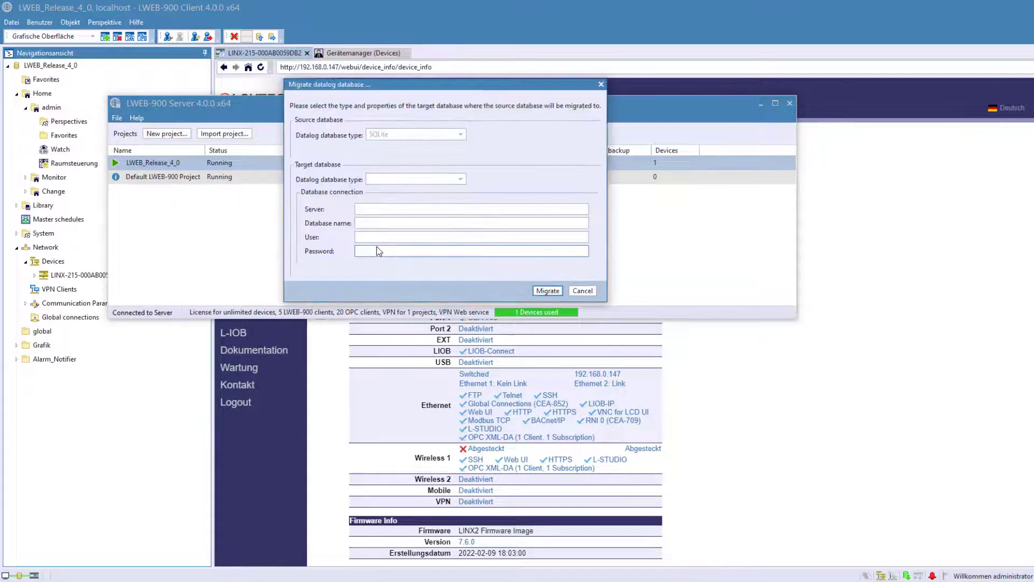
pyautogui.click(461, 179)
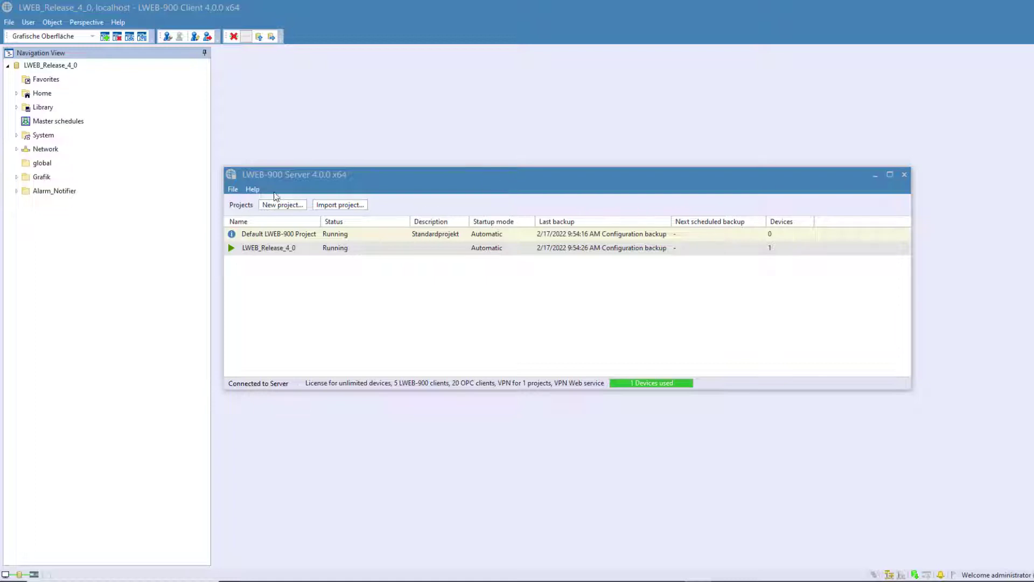
# - Open the server Preferences and review the Network > Firewall settings
pyautogui.click(233, 190)
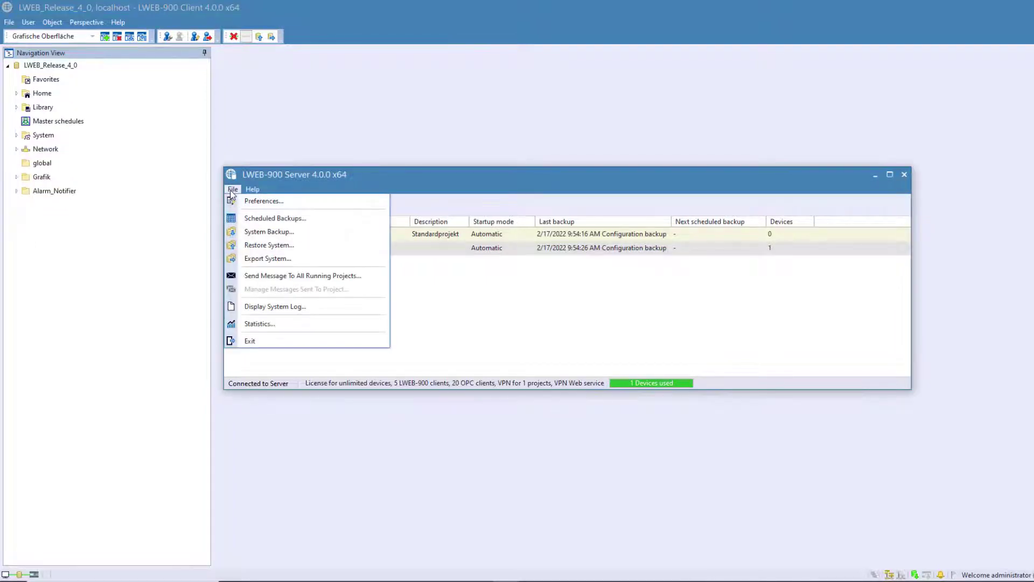
pyautogui.click(253, 201)
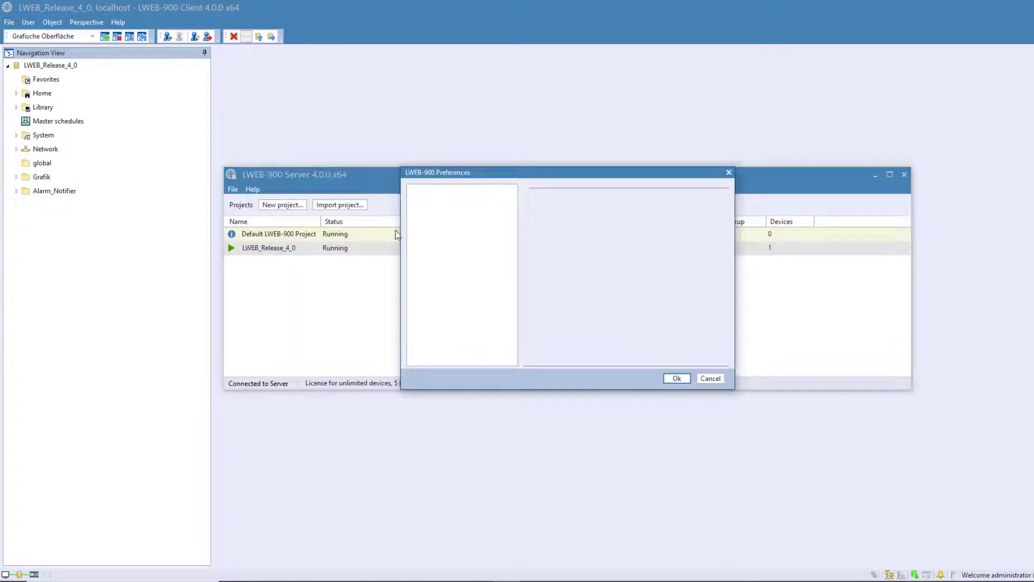
pyautogui.click(440, 241)
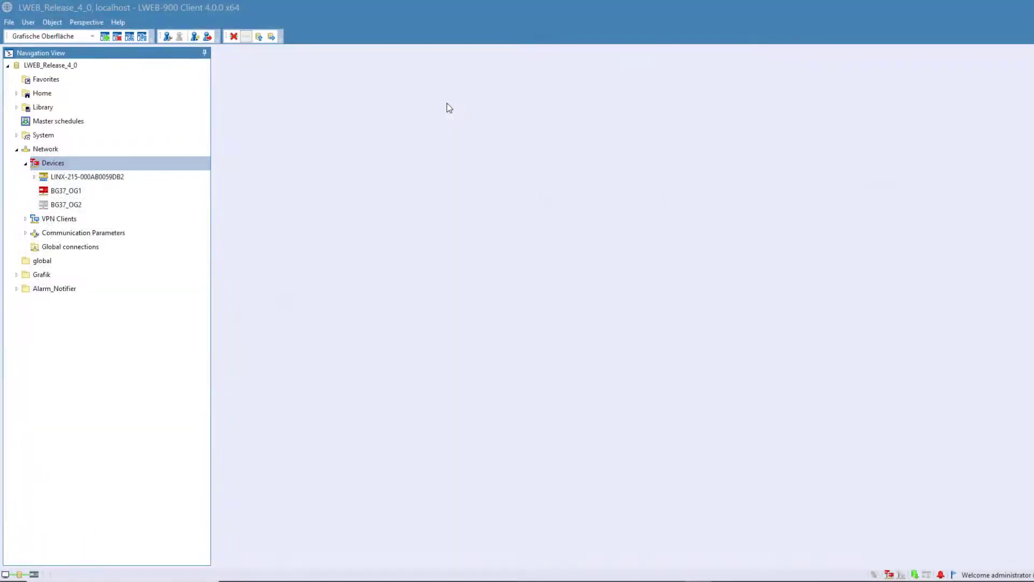
# - Start Change Device Password on LINX-215, BG37_OG1 and BG37_OG2, proceeding despite insecure connections
pyautogui.click(59, 178)
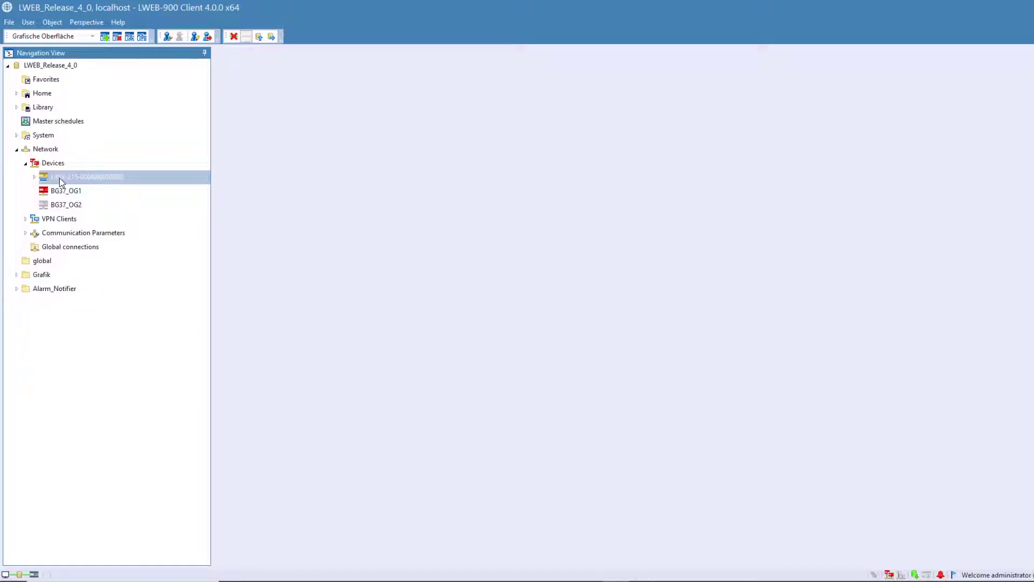
pyautogui.keyDown('shift'); pyautogui.click(68, 207); pyautogui.keyUp('shift')
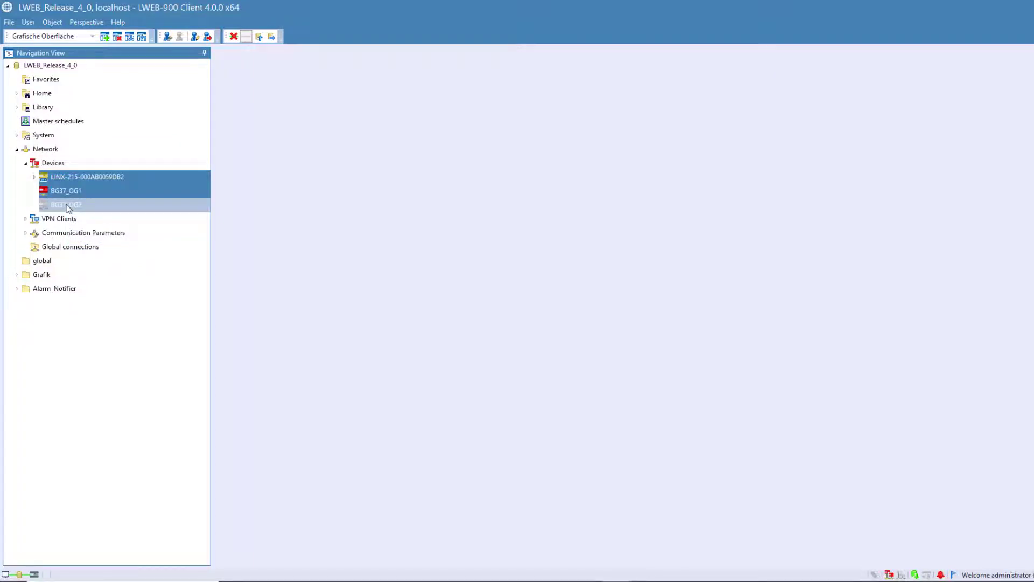
pyautogui.rightClick(68, 207)
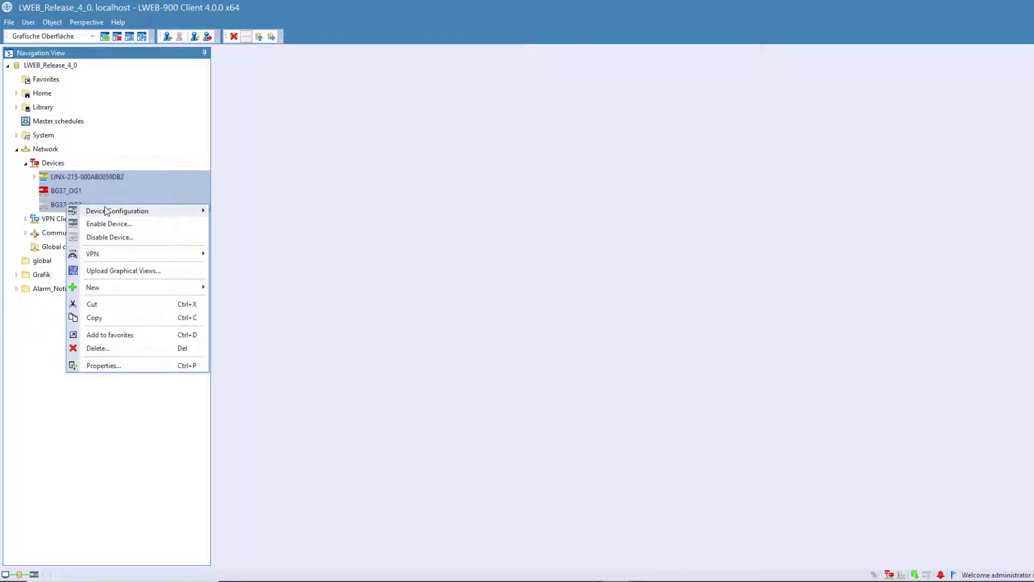
pyautogui.moveTo(105, 210)
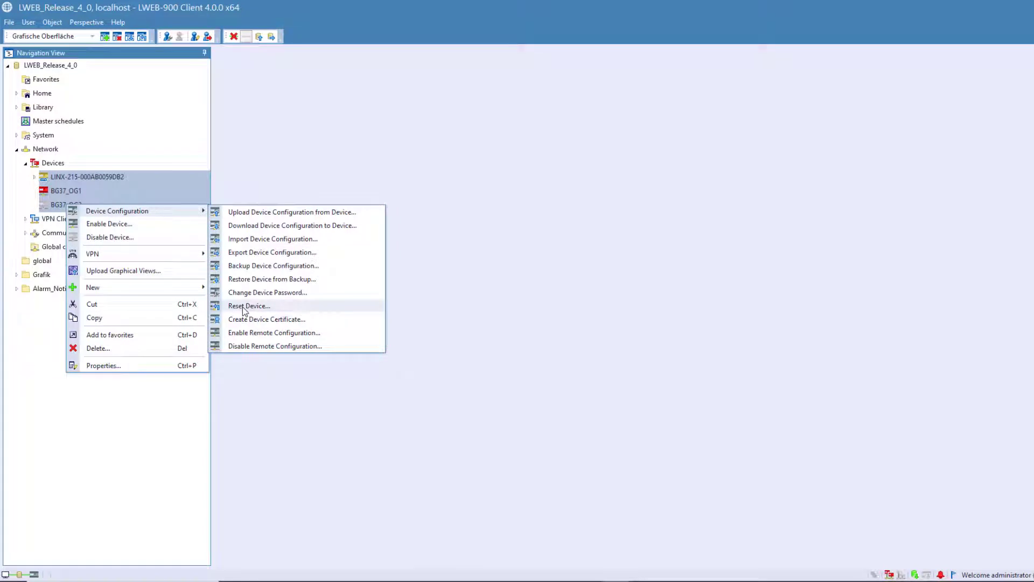
pyautogui.click(252, 292)
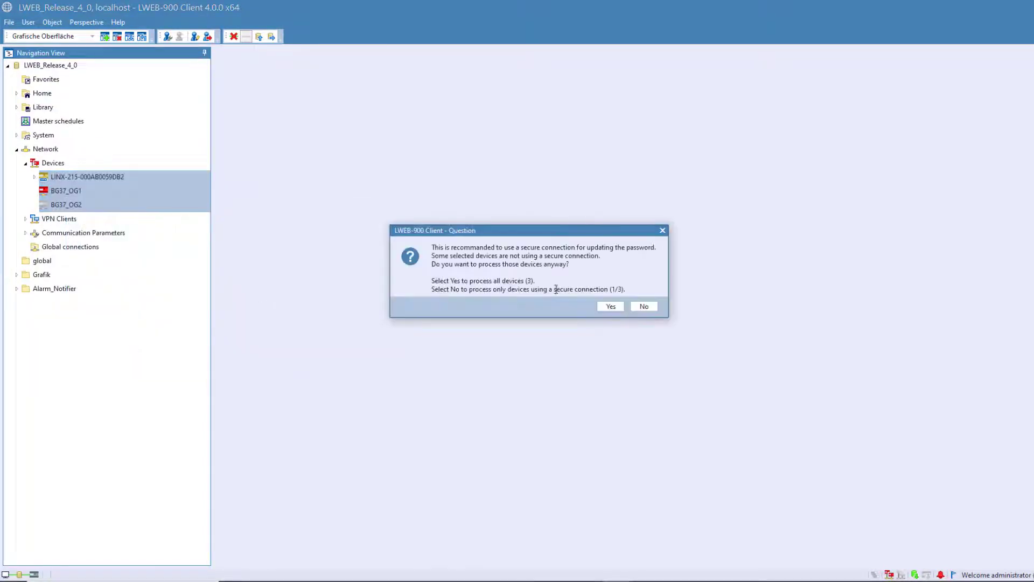
pyautogui.click(607, 308)
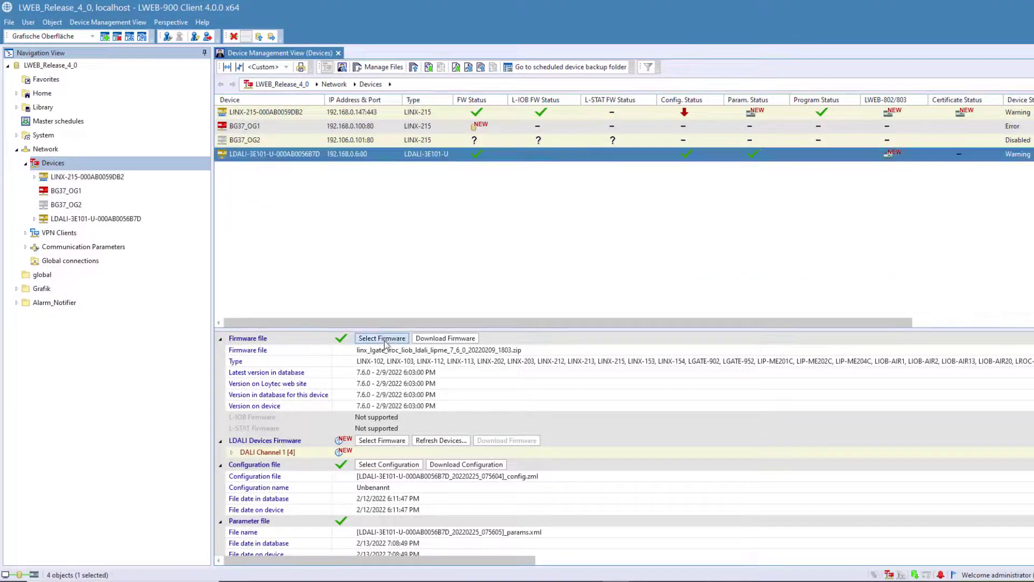
# - Assign a firmware file to the LDALI-3E101 device
pyautogui.click(382, 338)
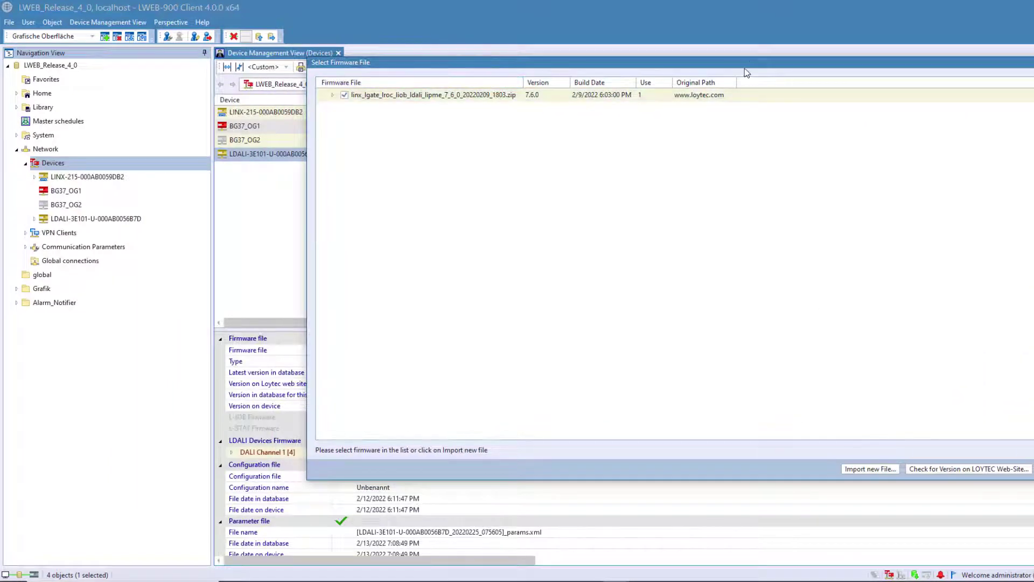
pyautogui.moveTo(744, 68); pyautogui.dragTo(684, 76)
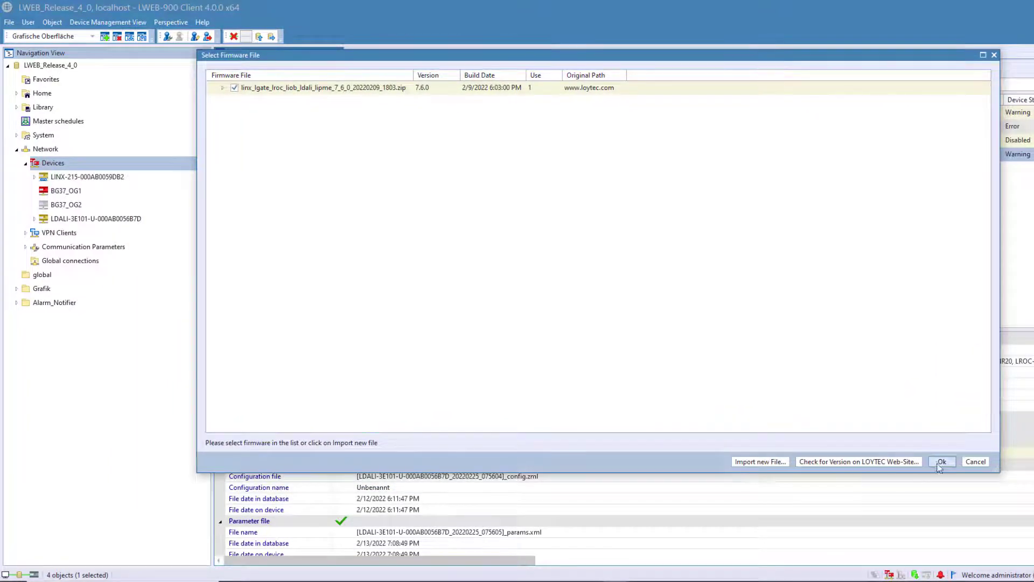
pyautogui.click(941, 465)
# - Take the latest L-DALI device firmware from LOYTEC's website, then download the configuration, replacing the existing one
pyautogui.click(319, 155)
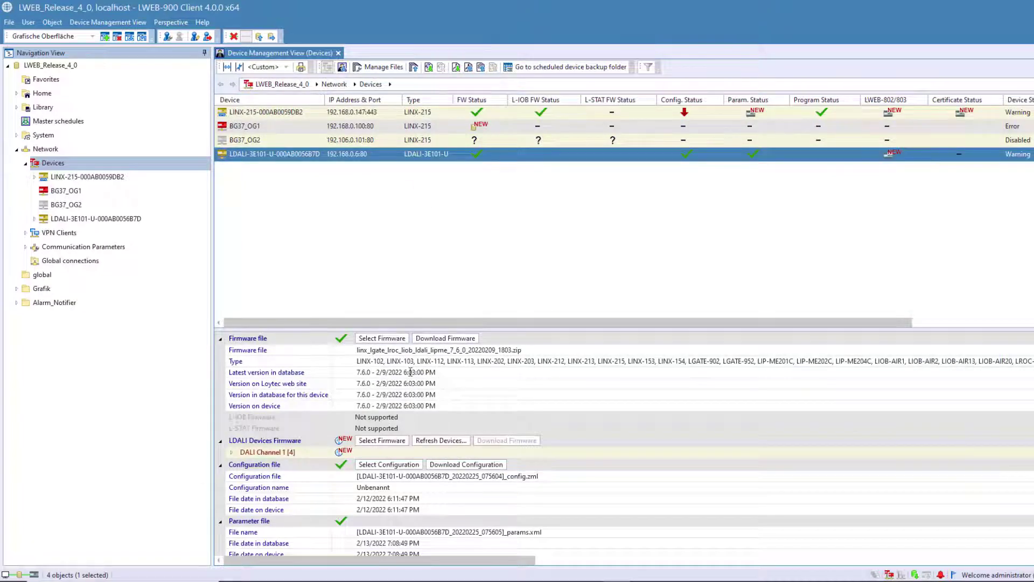
pyautogui.click(382, 440)
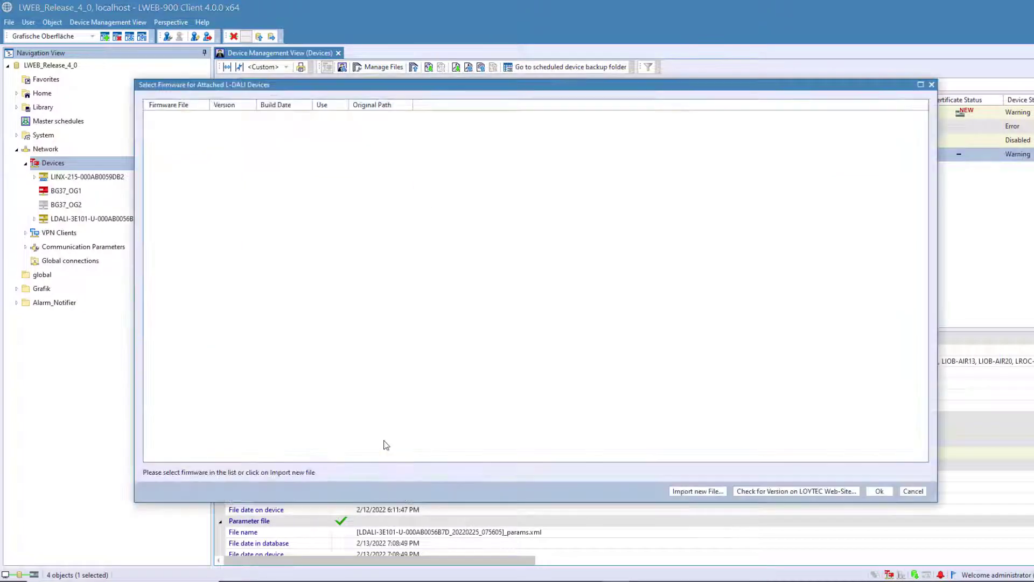
pyautogui.click(758, 490)
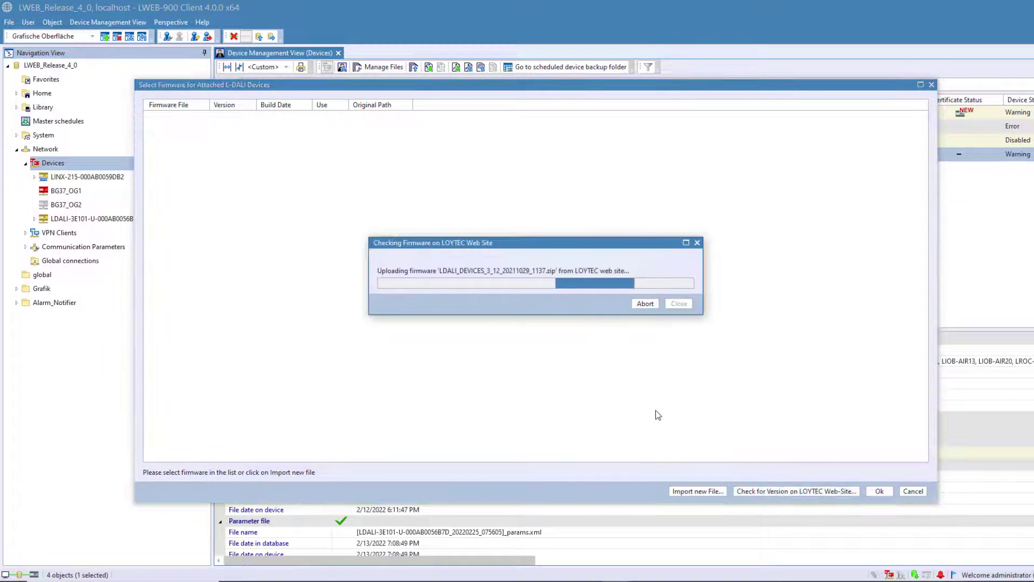
pyautogui.moveTo(439, 87); pyautogui.dragTo(511, 38)
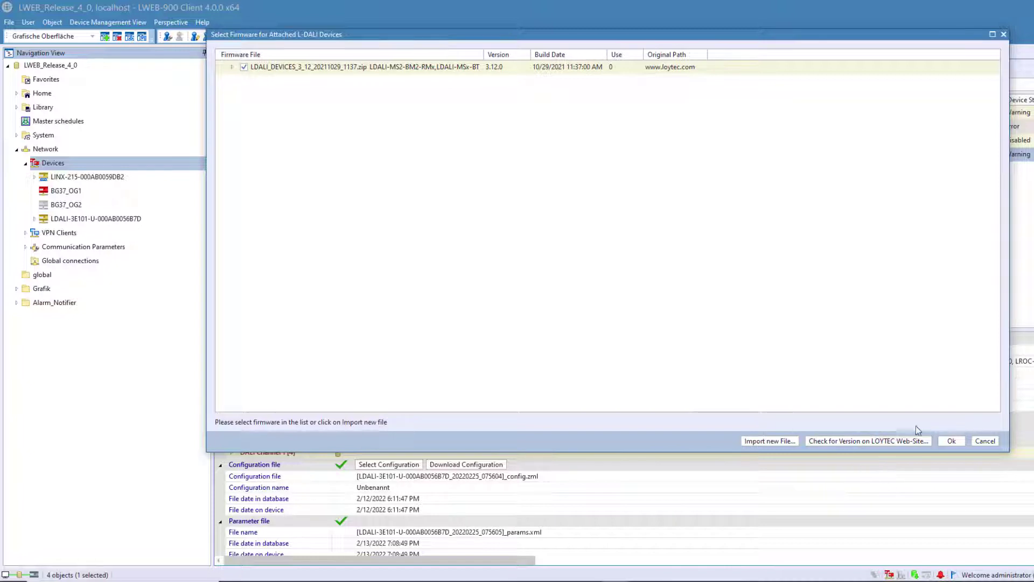
pyautogui.click(944, 441)
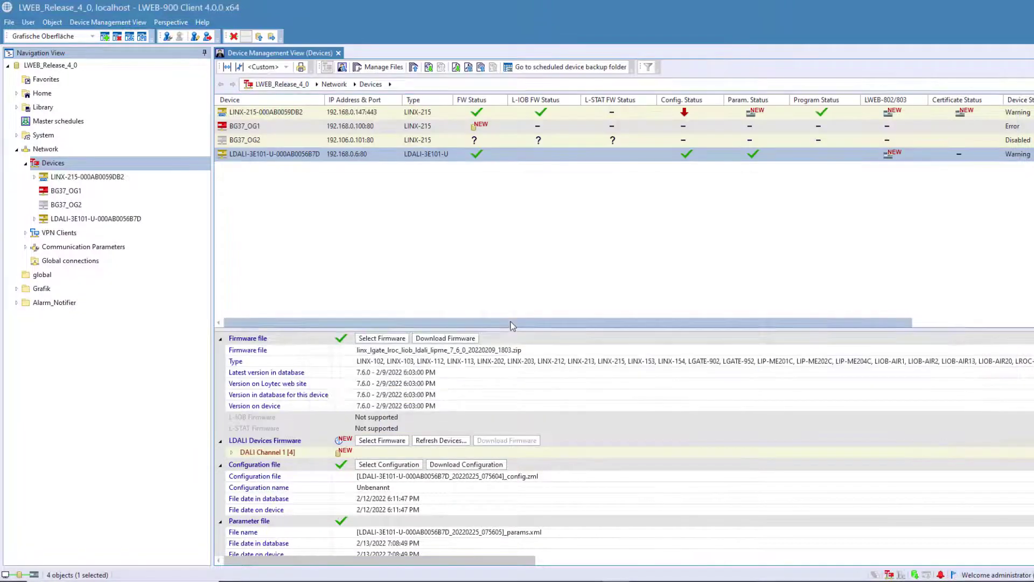
pyautogui.click(462, 465)
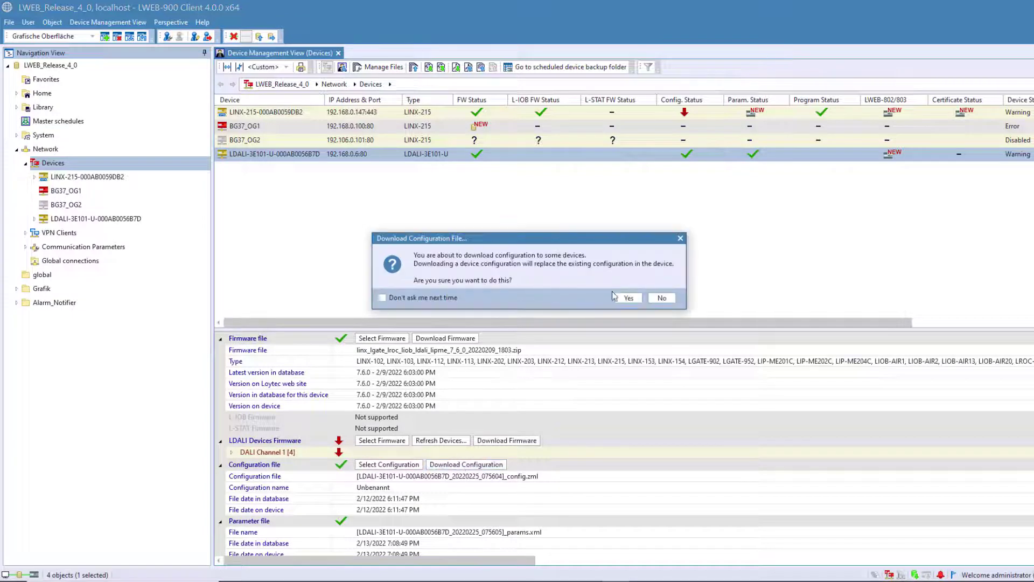
pyautogui.click(619, 306)
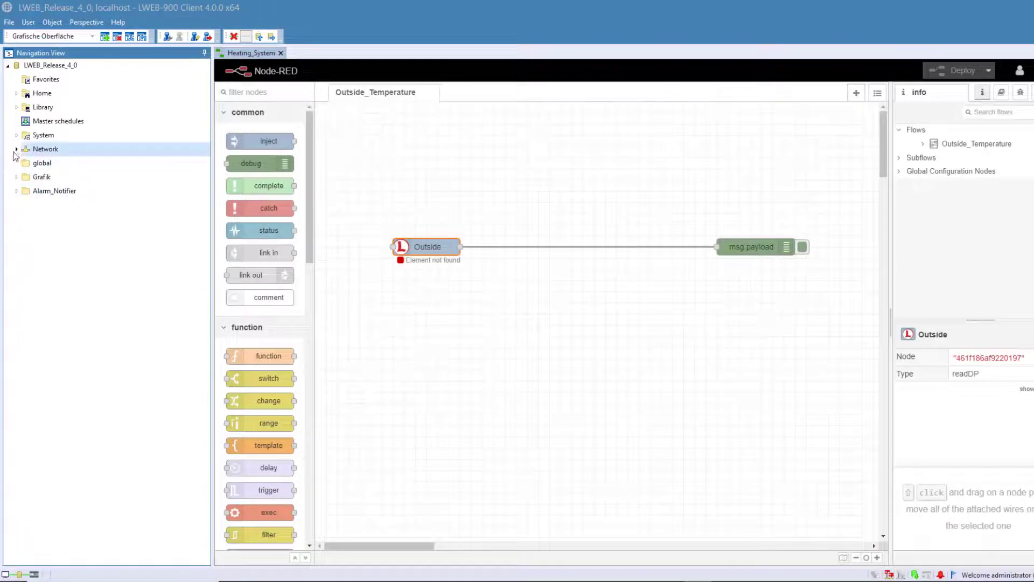
# - Put the LINX-215 Favorites datapoint in the Outside node's Data Point Path and deploy
pyautogui.click(16, 150)
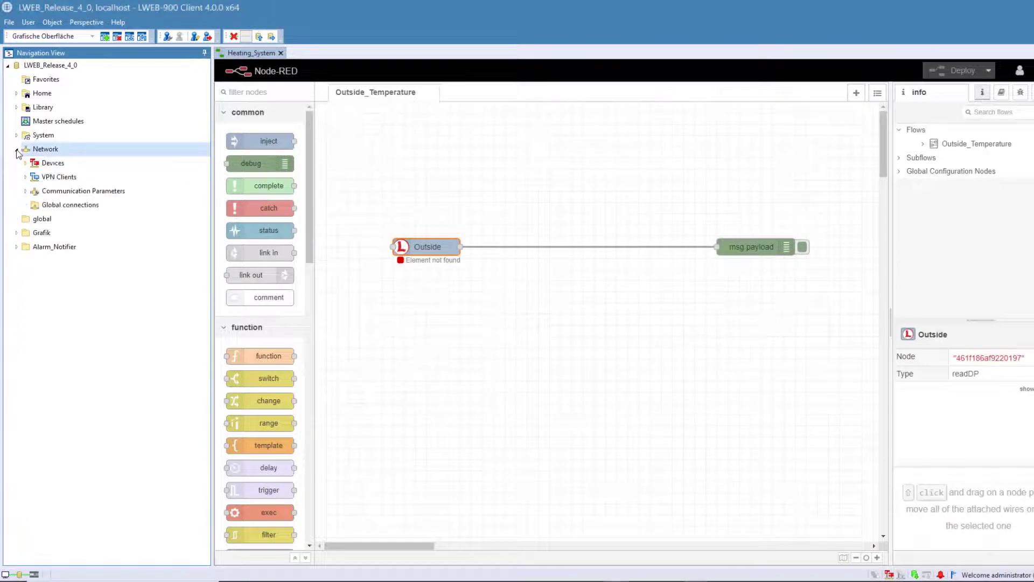
pyautogui.click(26, 163)
pyautogui.click(34, 177)
pyautogui.click(43, 191)
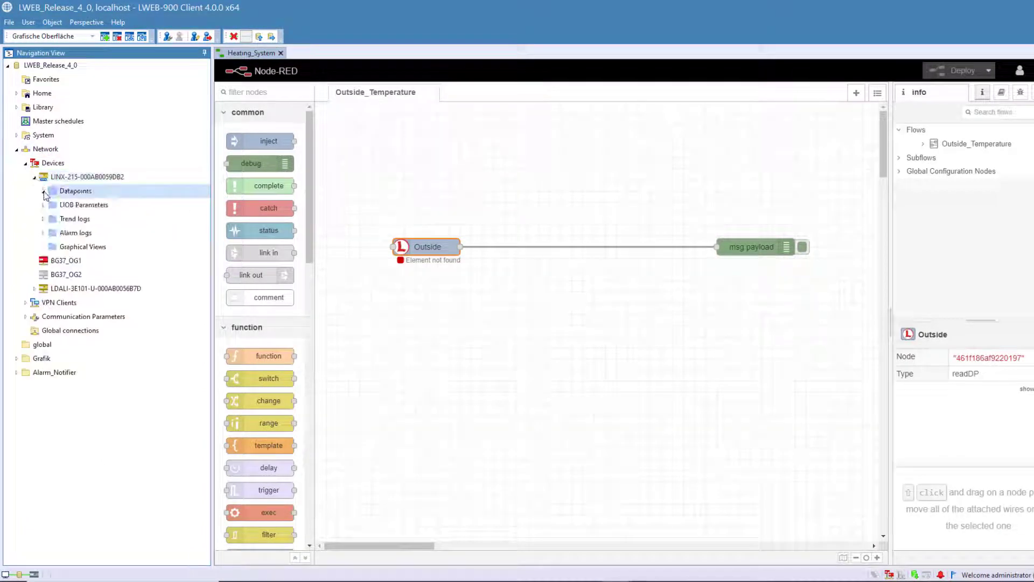
pyautogui.click(53, 206)
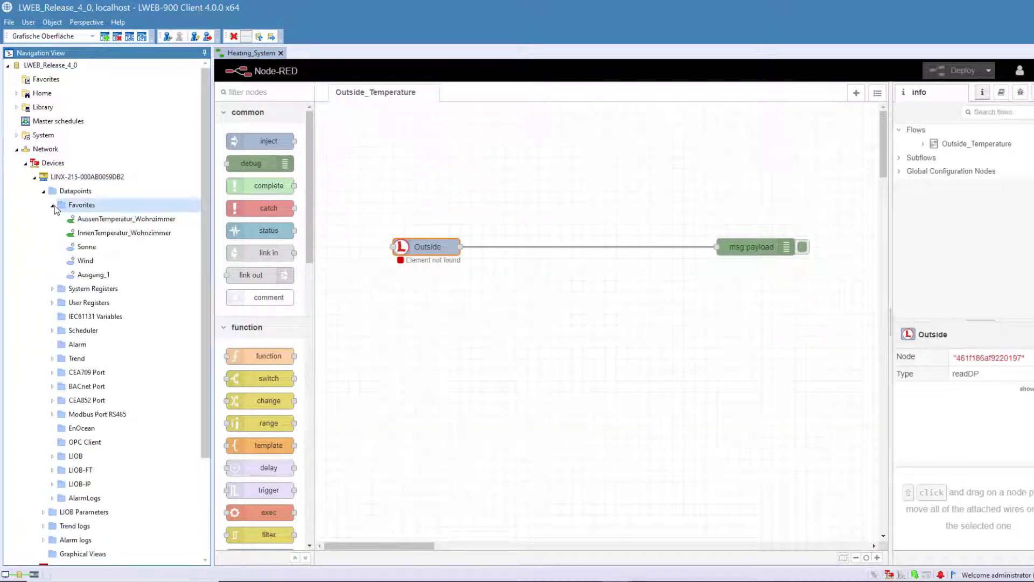
pyautogui.doubleClick(434, 248)
pyautogui.moveTo(129, 223); pyautogui.dragTo(728, 216)
pyautogui.click(861, 115)
pyautogui.click(962, 71)
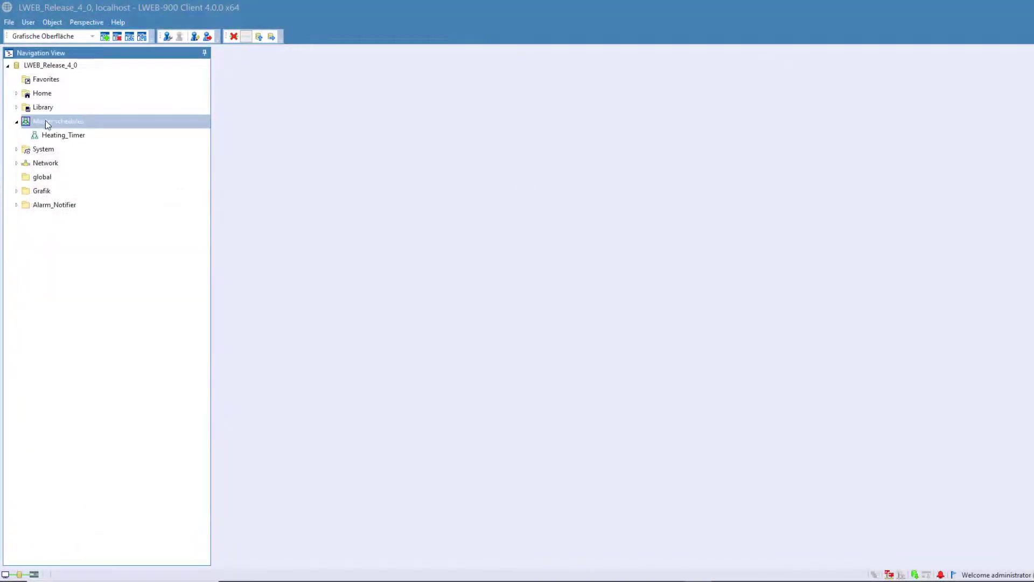
# - Try exporting the Master schedules configuration, then start importing calendar patterns into Heating_Timer
pyautogui.rightClick(45, 121)
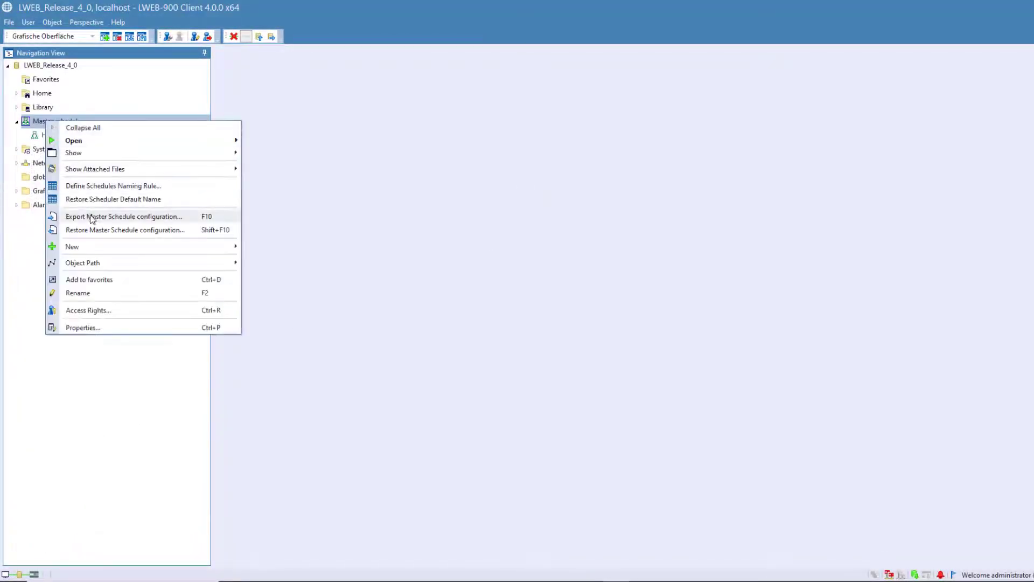
pyautogui.click(130, 216)
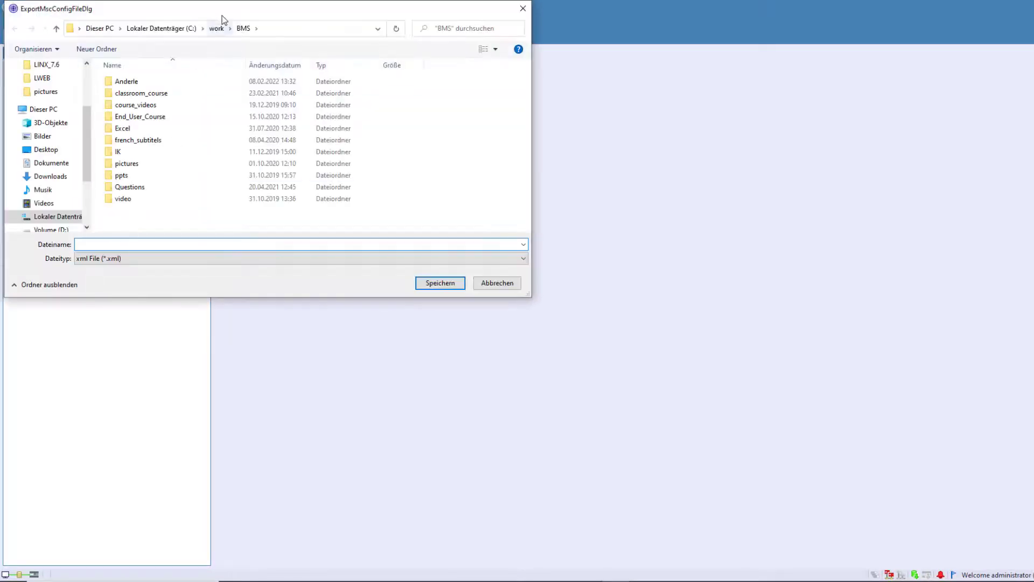
pyautogui.moveTo(221, 18); pyautogui.dragTo(457, 132)
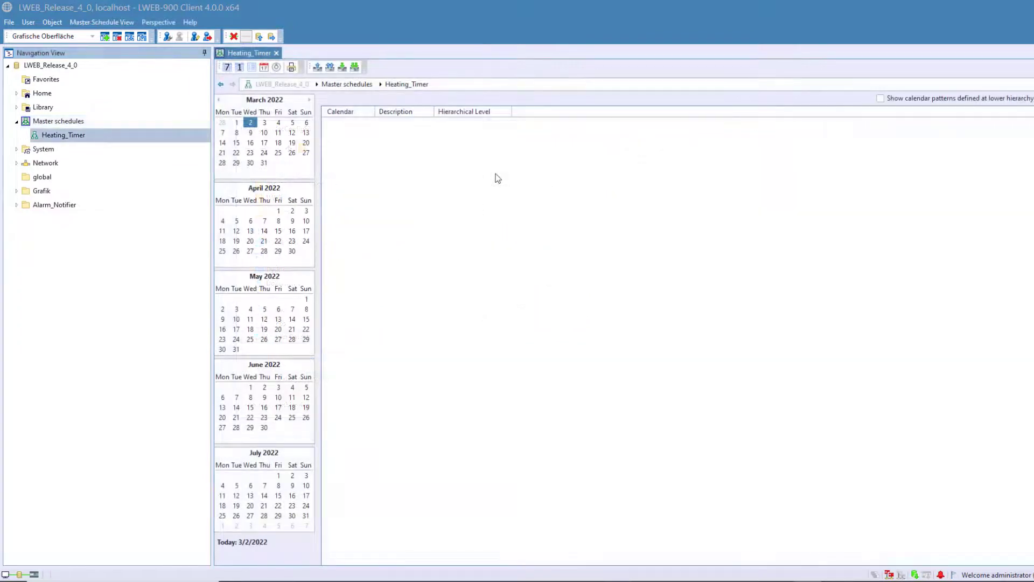
pyautogui.rightClick(495, 174)
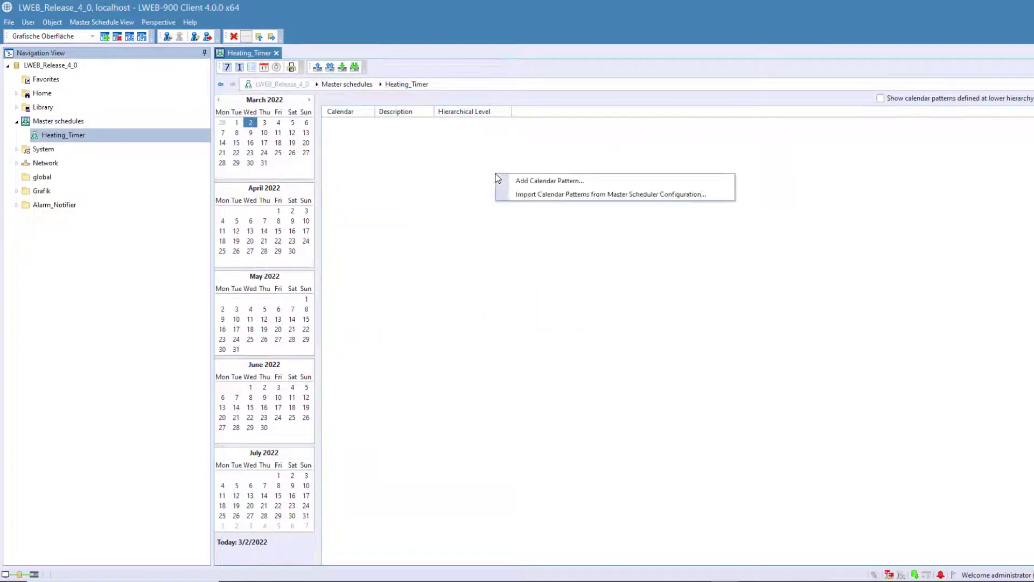
pyautogui.click(666, 197)
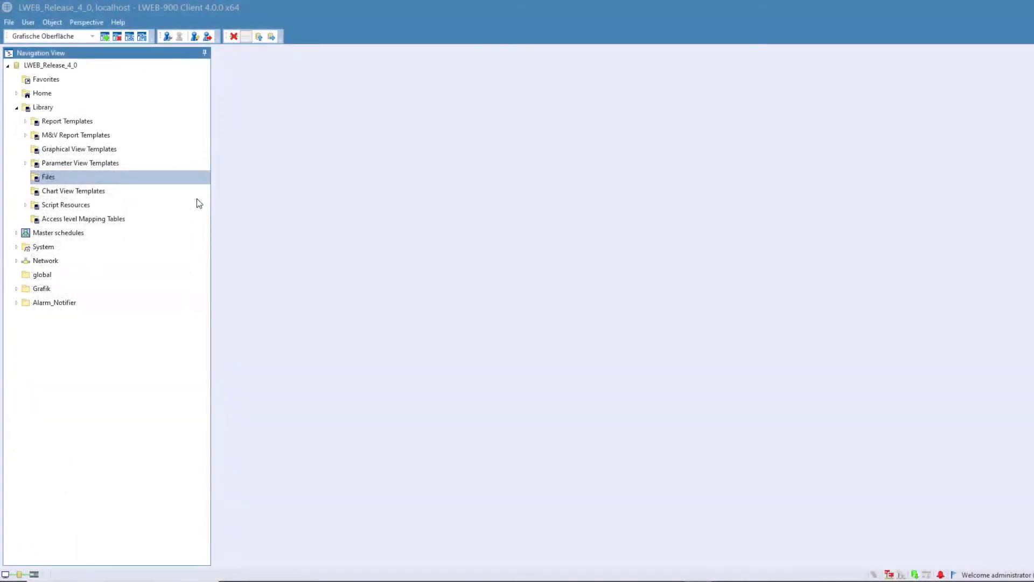
# - Create a note in Library > Files named 'Note for Heating Server' with text 'This is an important note for the Heatings Server.'
pyautogui.click(69, 181)
pyautogui.rightClick(47, 184)
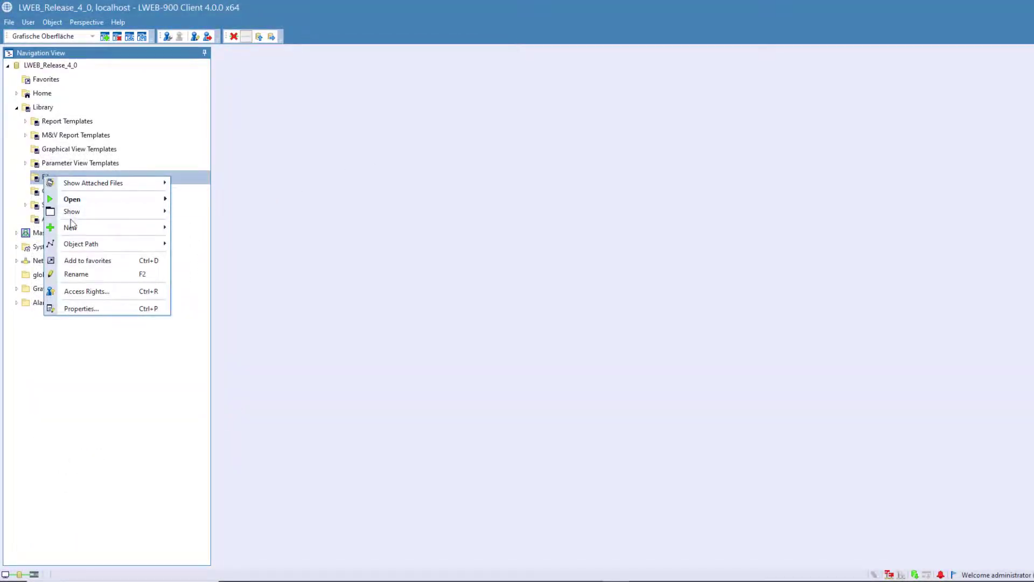
pyautogui.moveTo(135, 227)
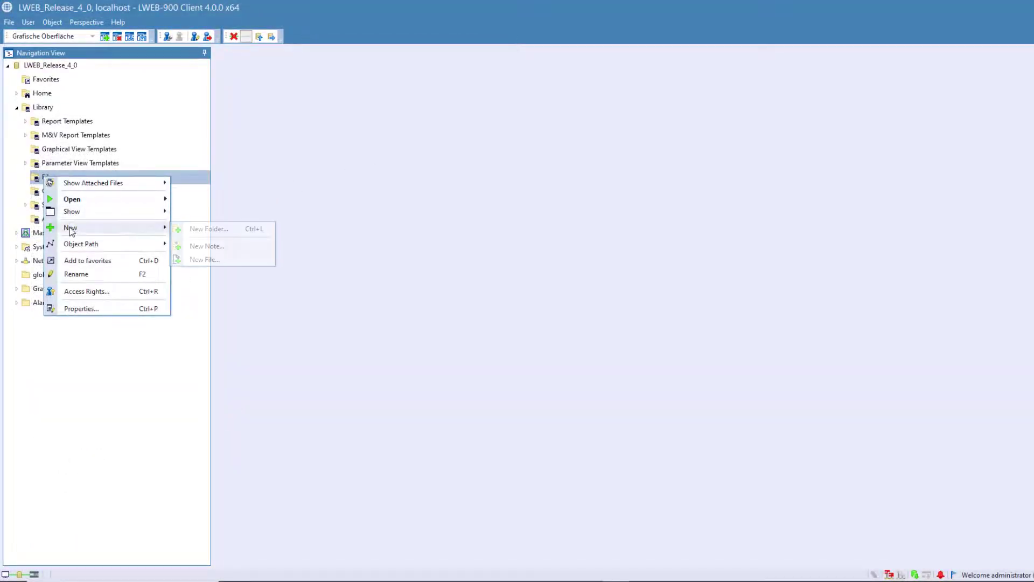
pyautogui.click(215, 248)
pyautogui.write('Note for Heating Server')
pyautogui.click(425, 236)
pyautogui.write('This is an important note for the Heatings Server.')
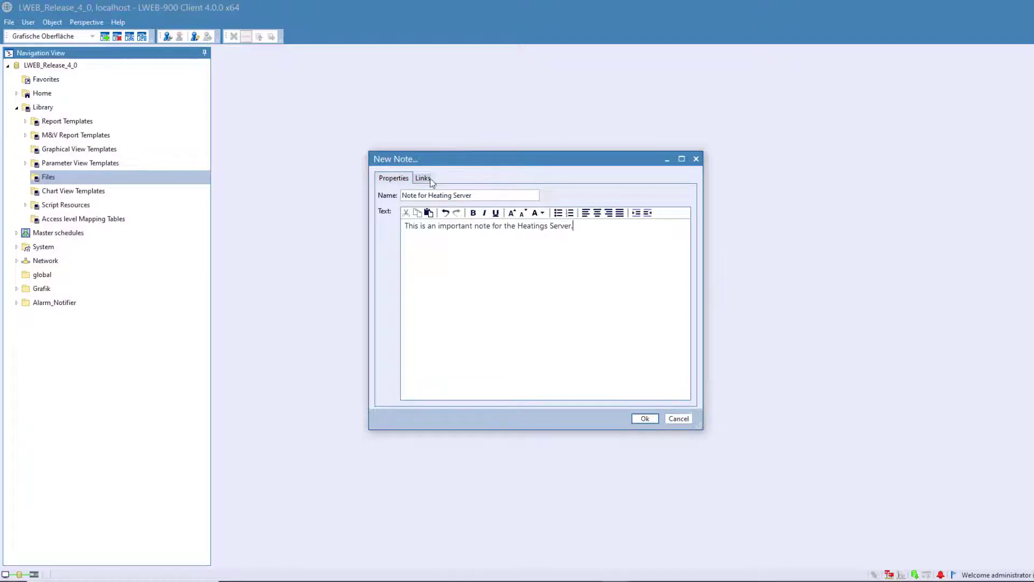
# - Add a Direct Link to Object link on the note's Links tab and browse for the object
pyautogui.click(422, 178)
pyautogui.click(402, 195)
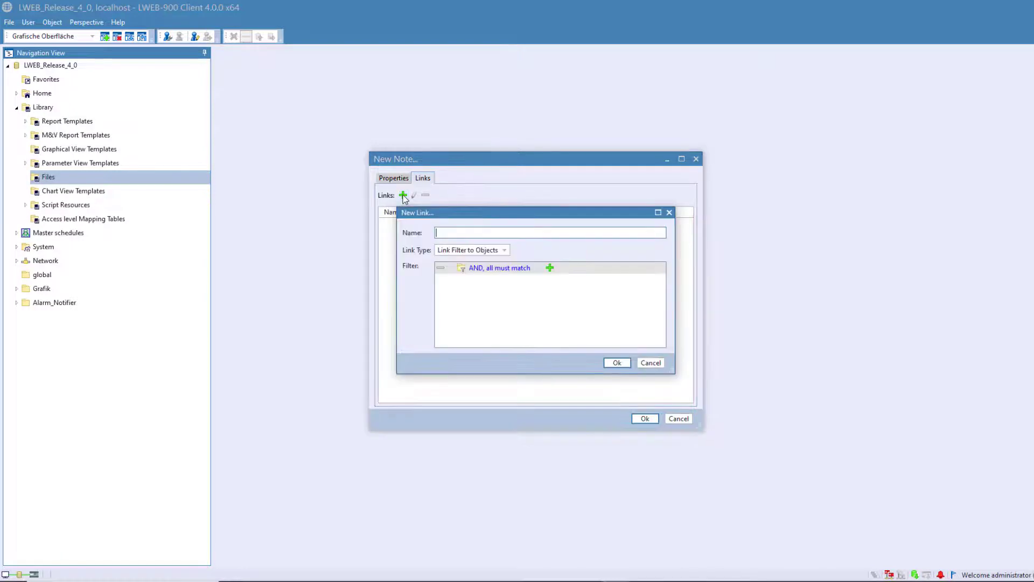
pyautogui.click(456, 251)
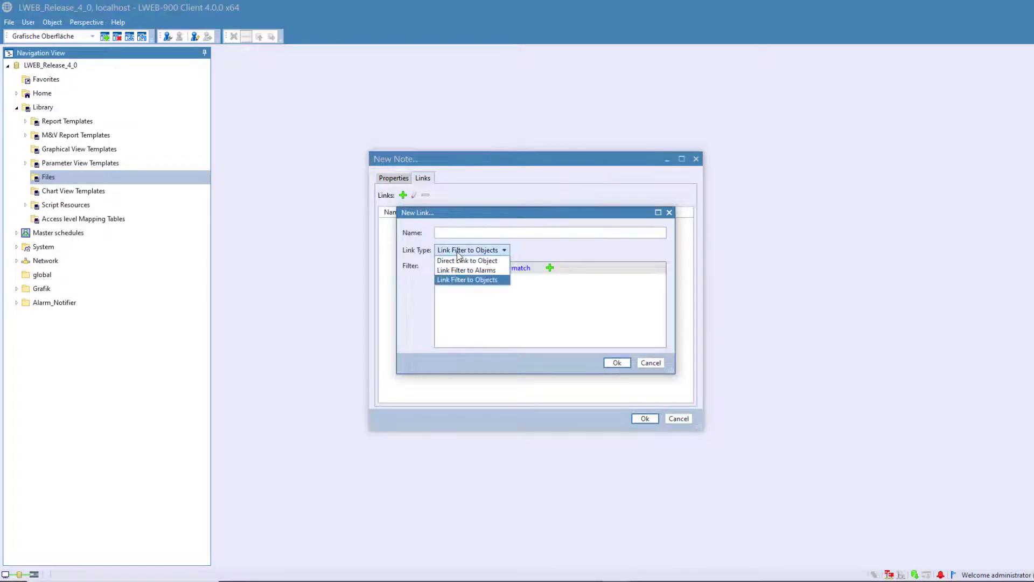
pyautogui.click(468, 261)
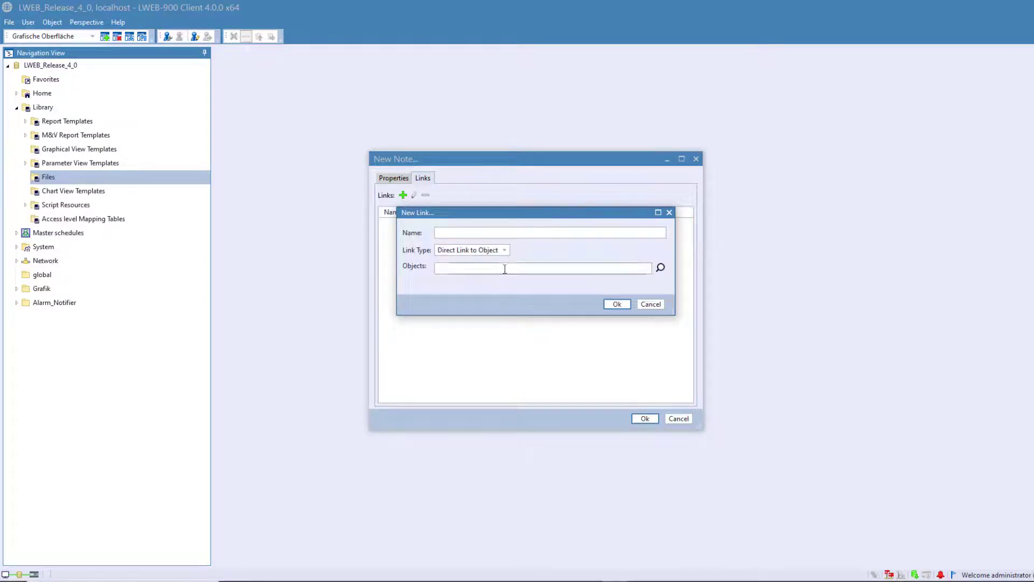
pyautogui.click(661, 268)
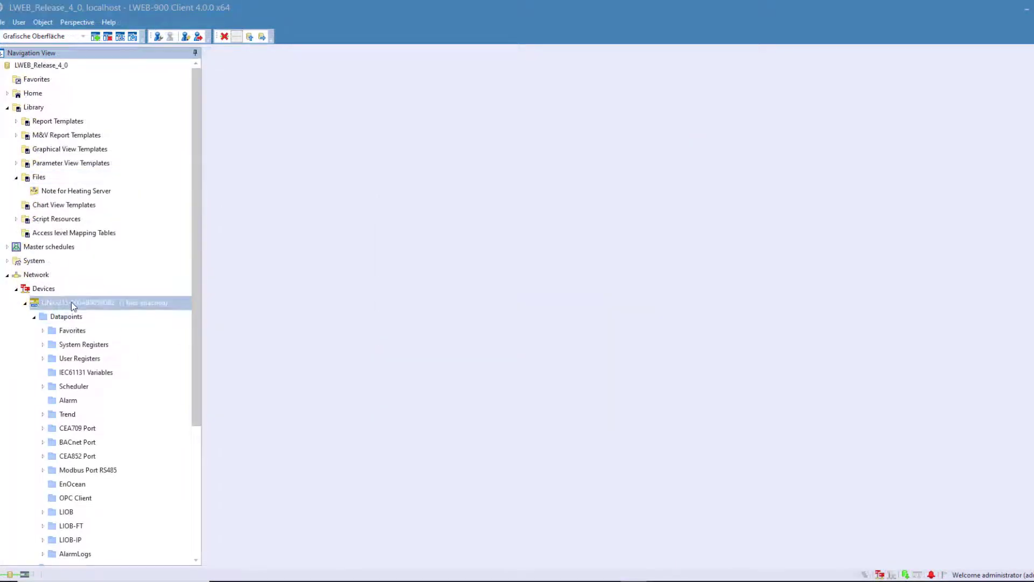
# - Pick LINX-215-000AB0059DB2, view its attached note, then switch the link type to Link Filter to Objects
pyautogui.click(71, 302)
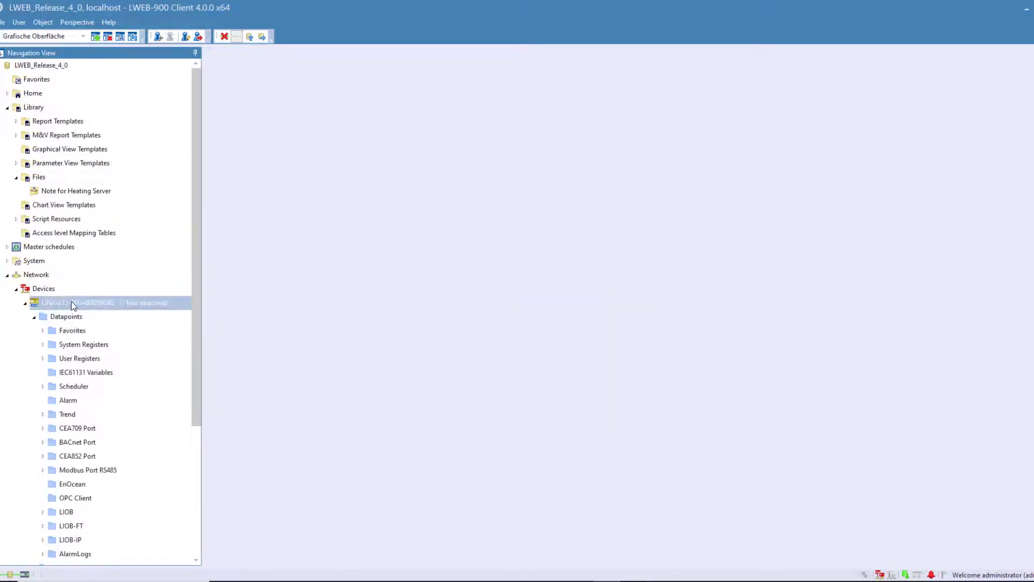
pyautogui.rightClick(71, 302)
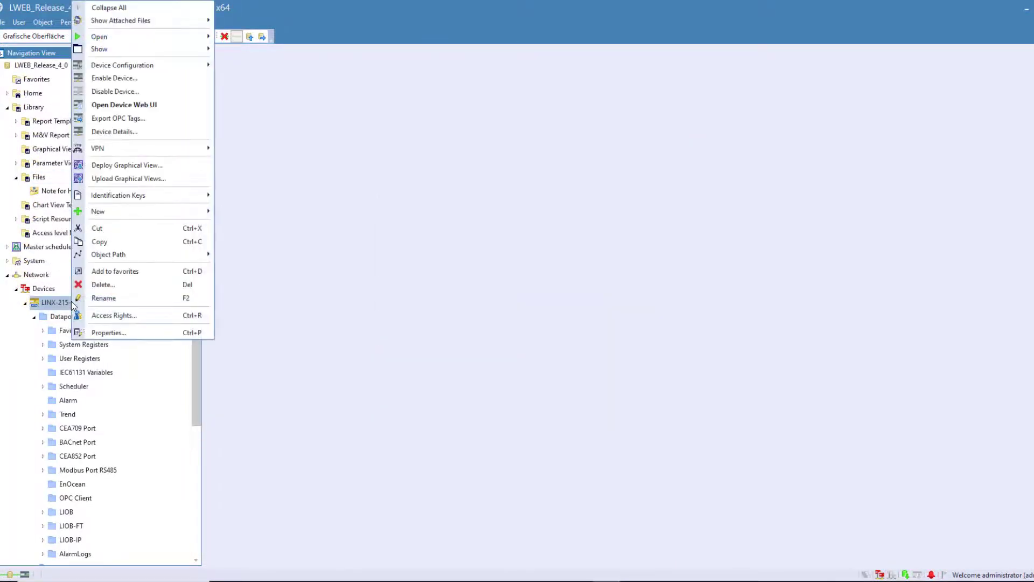
pyautogui.moveTo(141, 21)
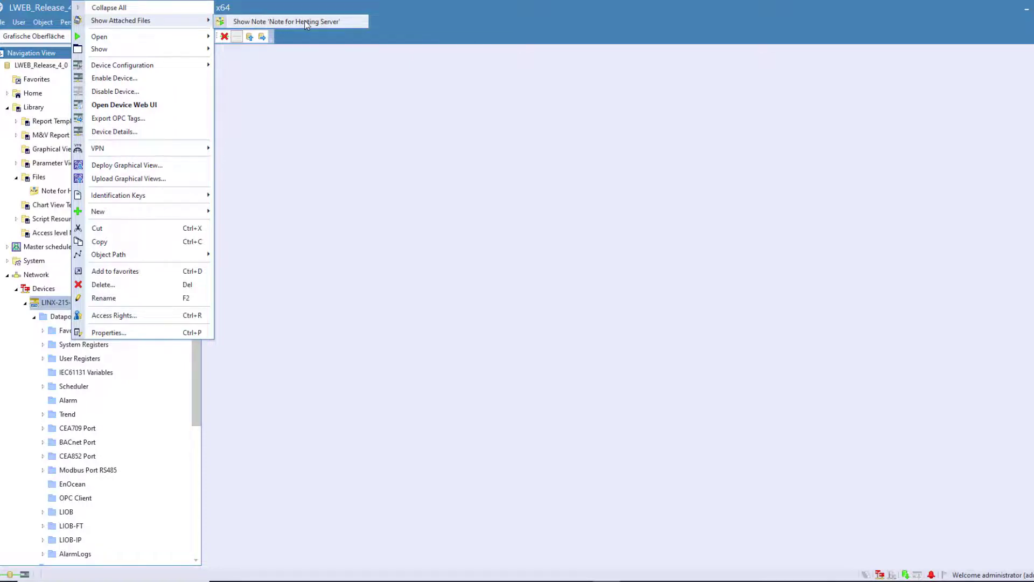
pyautogui.click(305, 22)
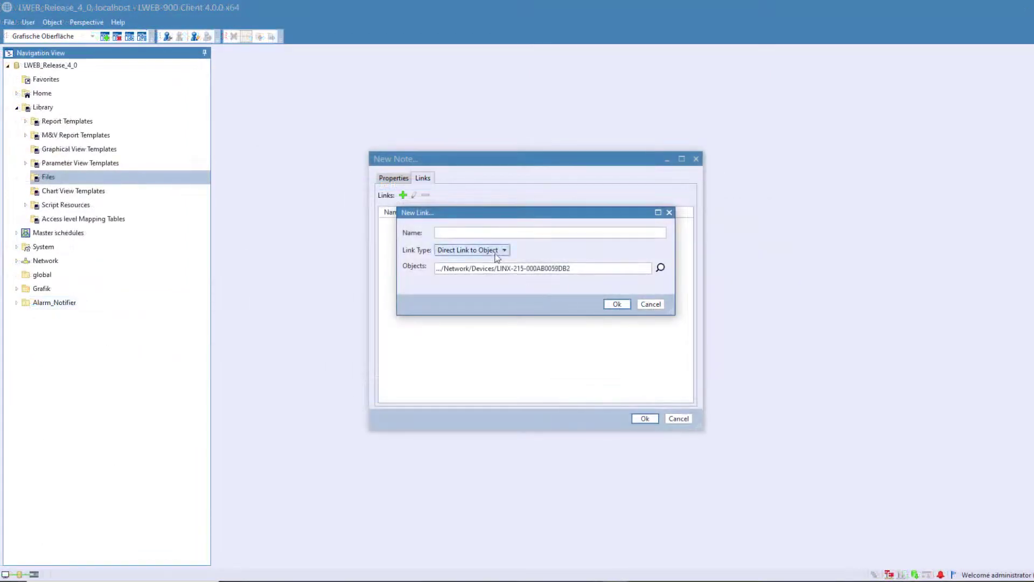
pyautogui.click(506, 250)
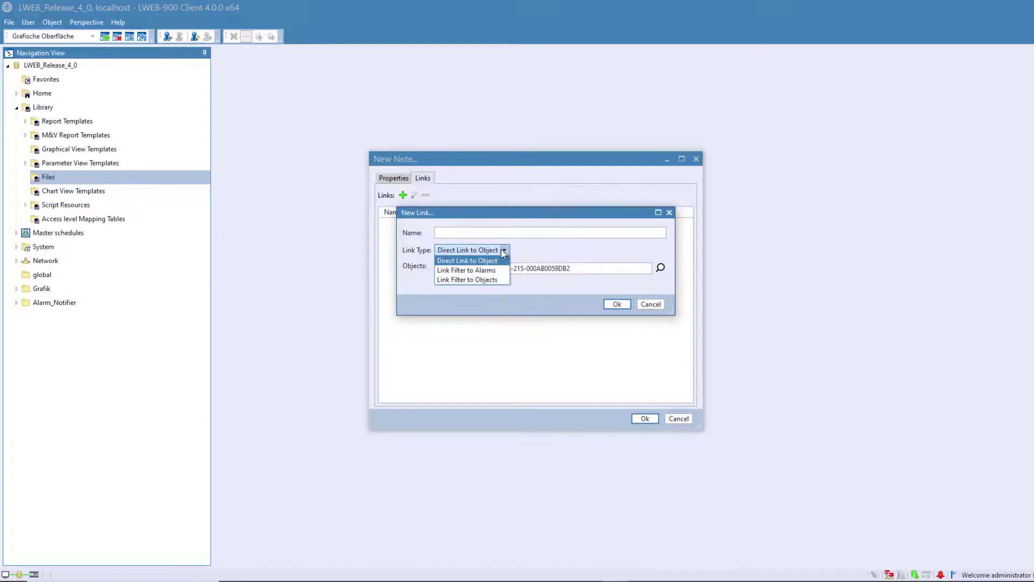
pyautogui.click(486, 278)
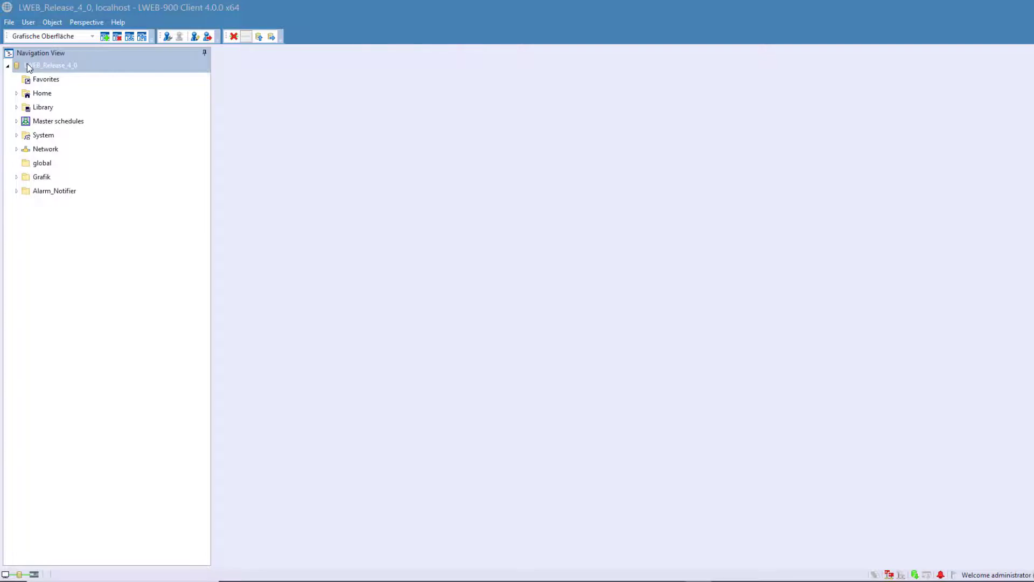
# - Enable SMS notifications in the project properties with LINX-215-000AB0059DB2 as gateway
pyautogui.rightClick(27, 63)
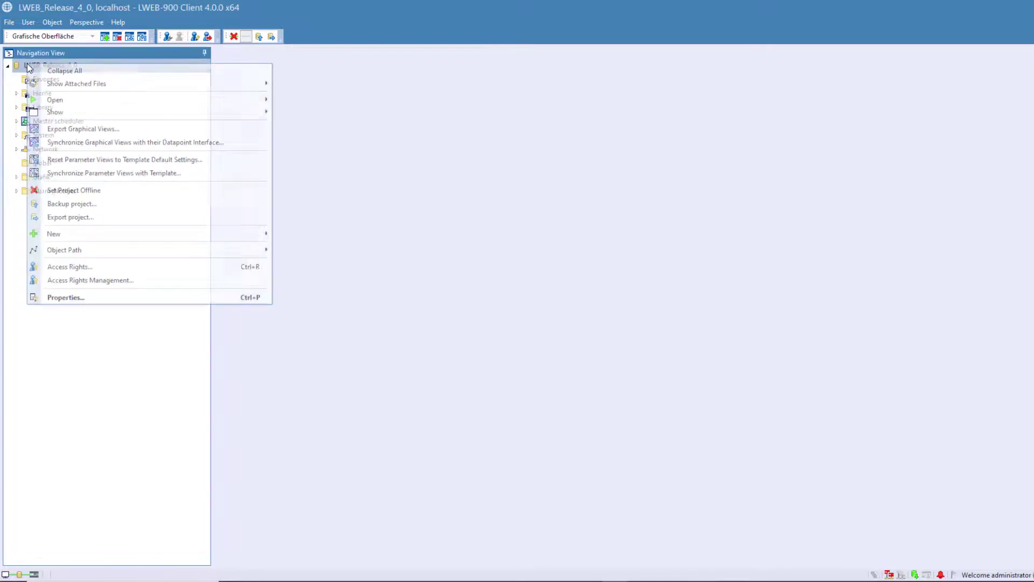
pyautogui.click(66, 298)
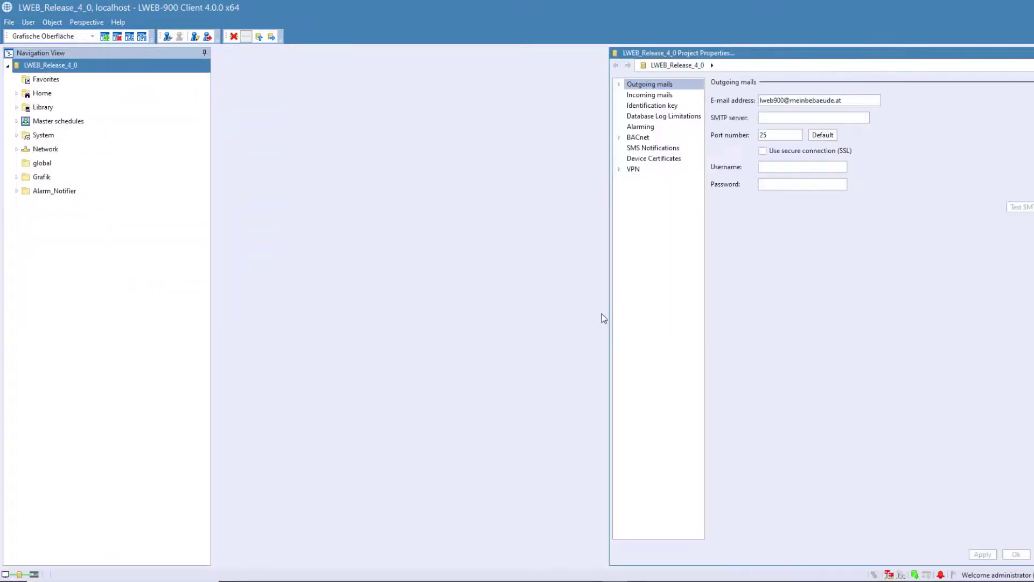
pyautogui.moveTo(606, 327); pyautogui.dragTo(355, 325)
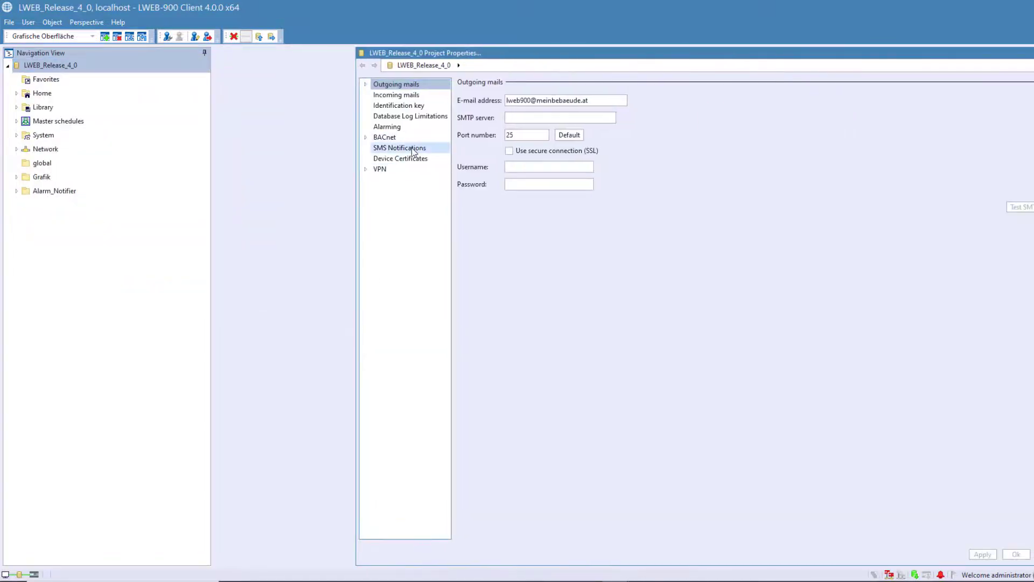
pyautogui.click(400, 147)
pyautogui.click(462, 99)
pyautogui.click(623, 115)
pyautogui.click(590, 124)
# - Add an SMS receiver named 'Emergency' with its cell phone number
pyautogui.click(466, 155)
pyautogui.write('Emergency')
pyautogui.click(574, 156)
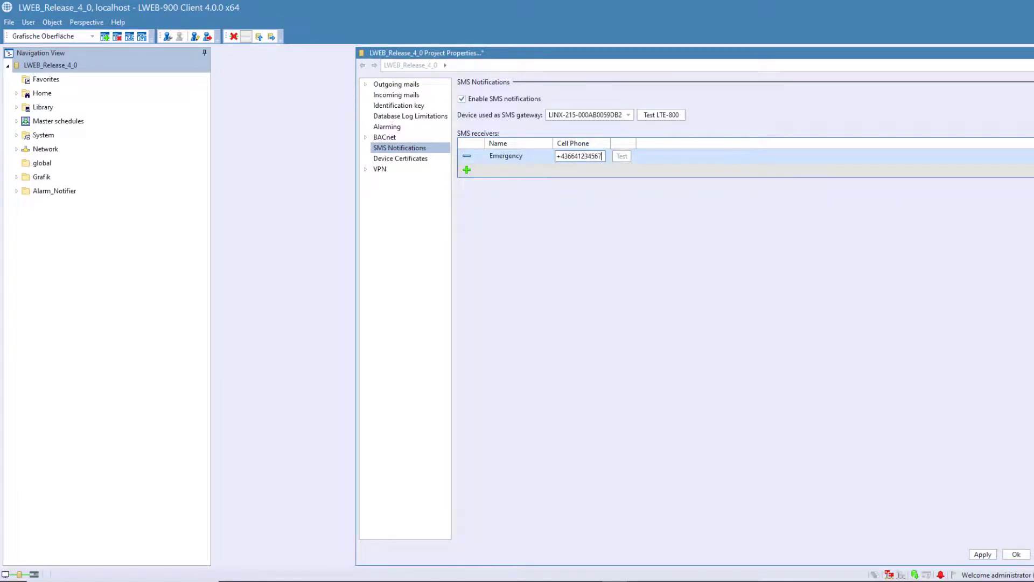
pyautogui.click(576, 175)
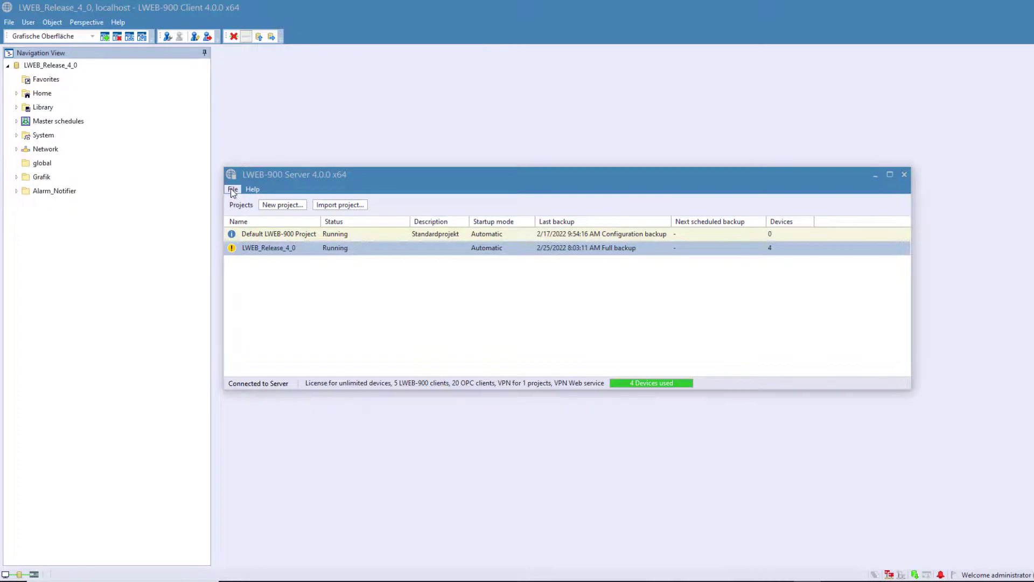
# - Start a System Backup and change its location to \\atviefile01\training\LWEB-900_v3.2
pyautogui.click(233, 189)
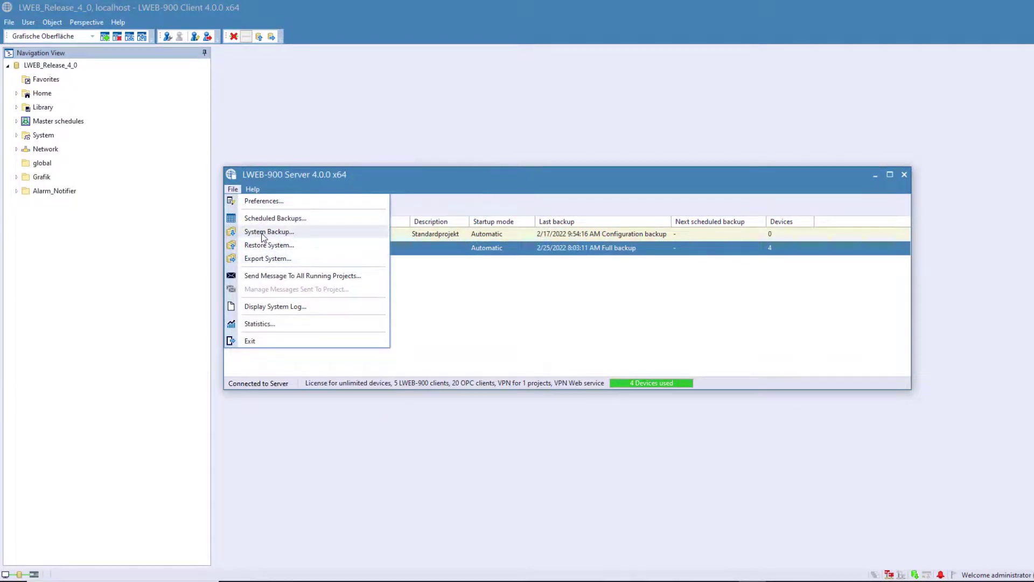
pyautogui.click(262, 234)
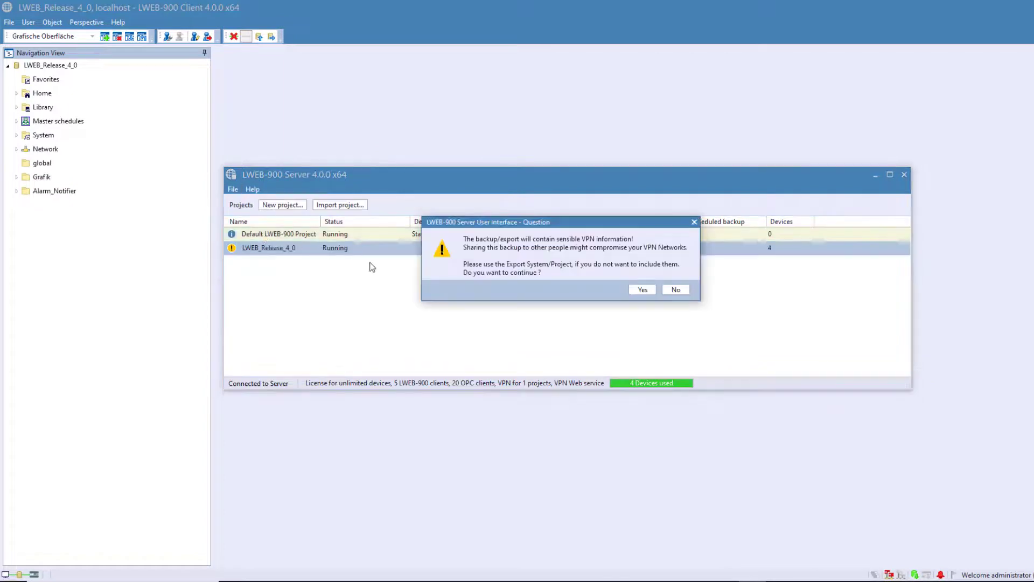
pyautogui.click(642, 292)
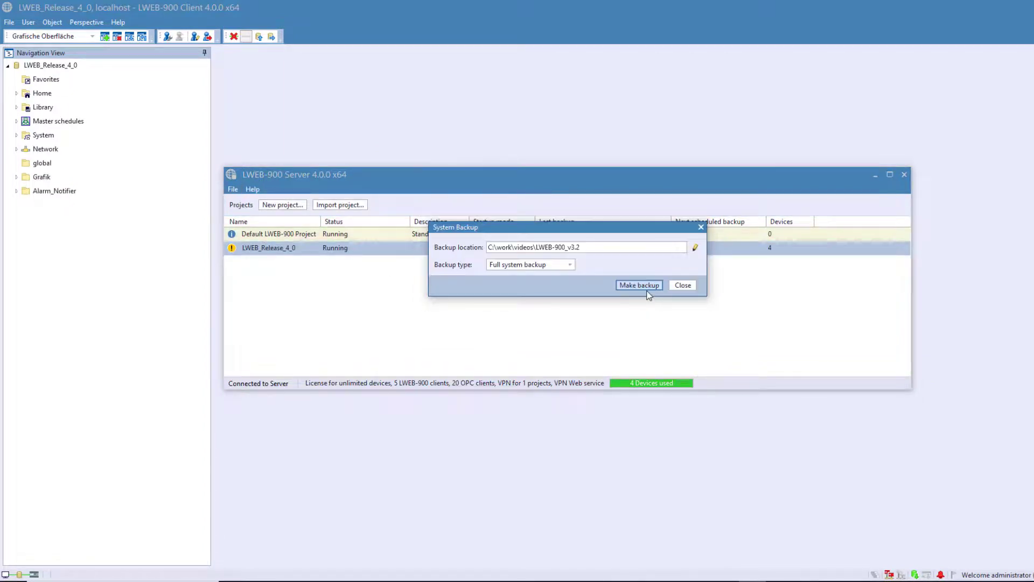
pyautogui.click(695, 247)
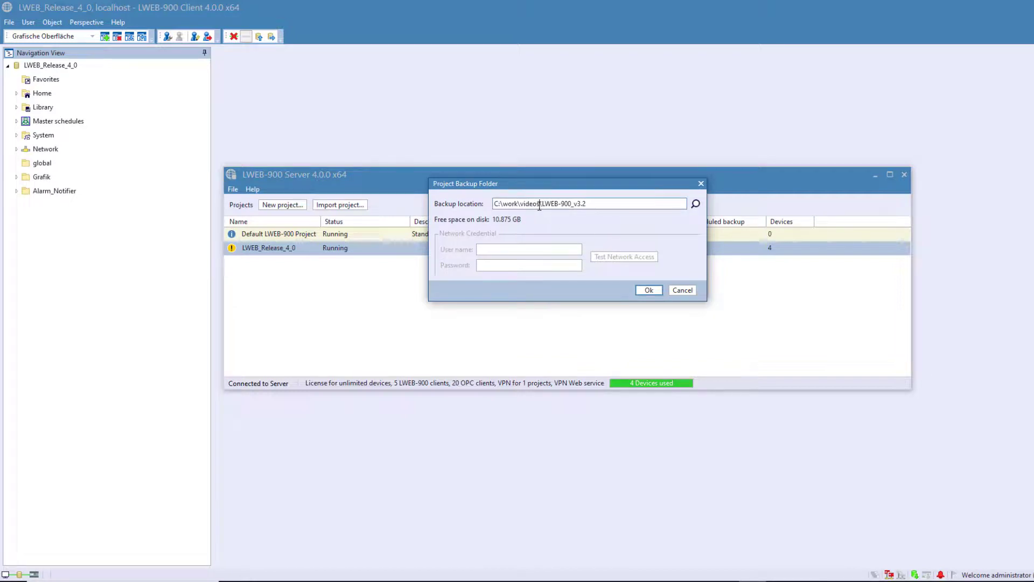
pyautogui.moveTo(540, 205); pyautogui.dragTo(400, 212)
pyautogui.write('\\\\atviefile01\\training')
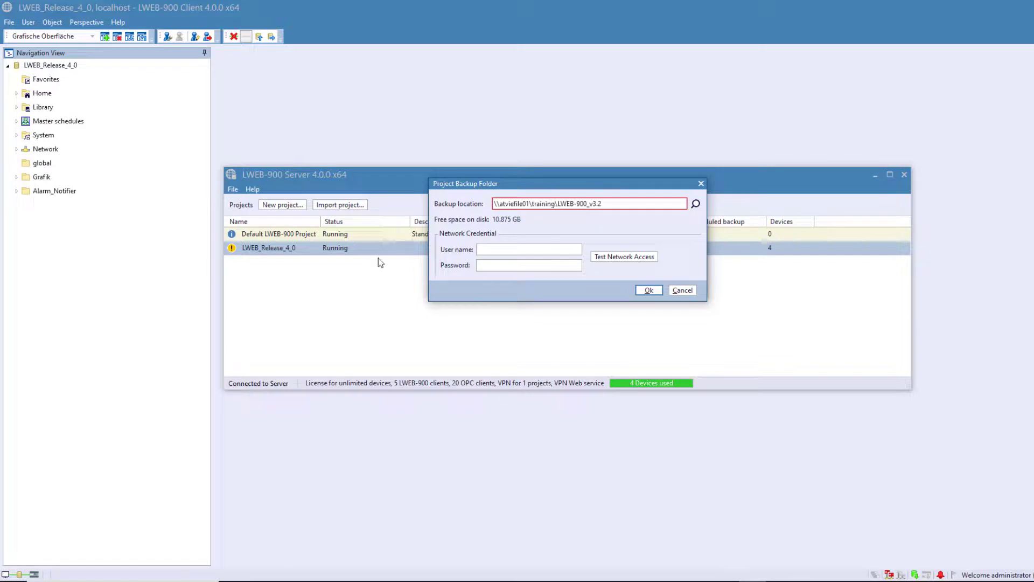
# - Enter the network user name and password for the backup share
pyautogui.click(487, 249)
pyautogui.write('myuser')
pyautogui.click(482, 263)
pyautogui.write('*******')
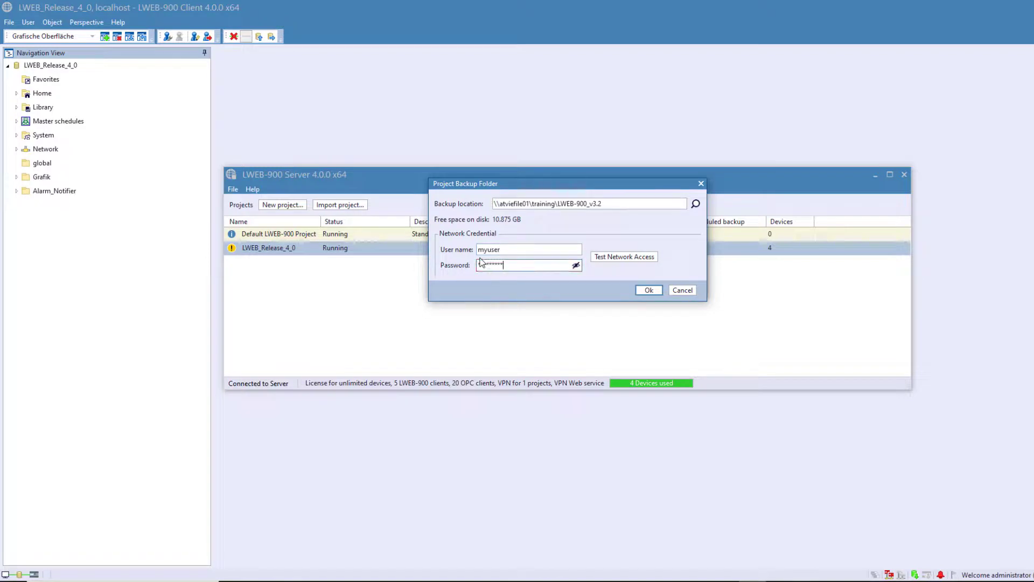
pyautogui.write('***')
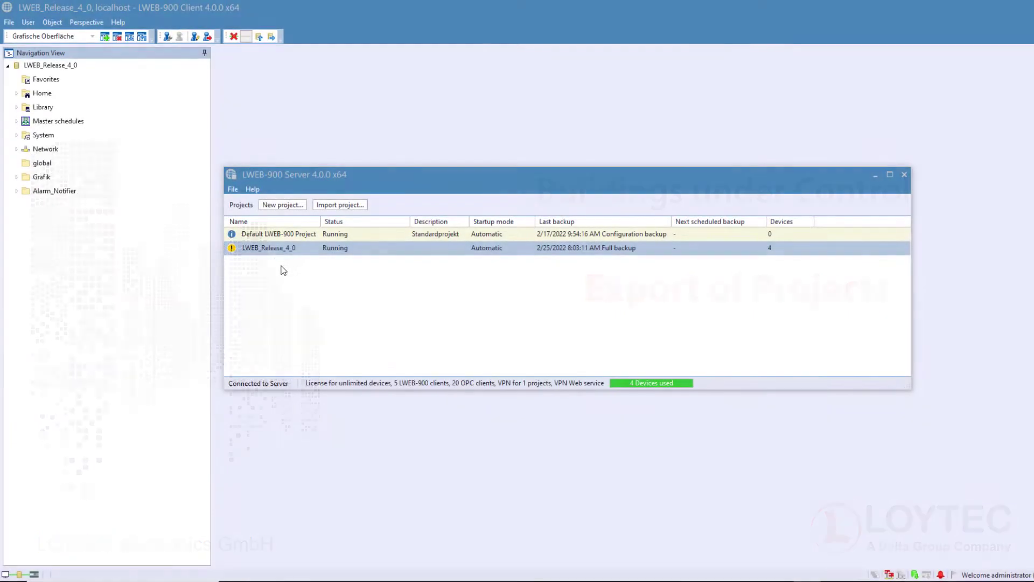
# - Open Export Project for LWEB_Release_4_0 and show its full or configuration export types
pyautogui.click(267, 251)
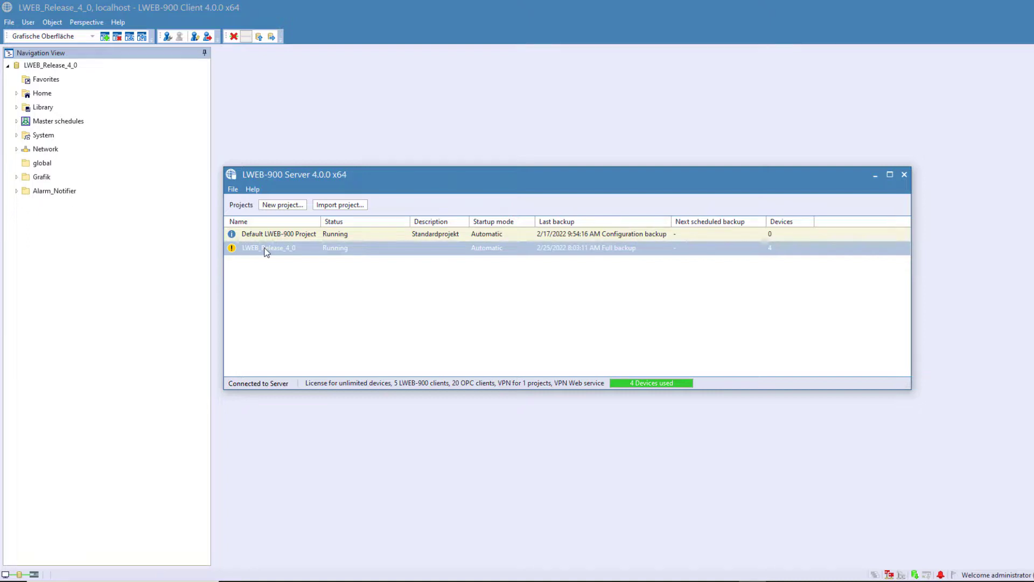
pyautogui.rightClick(265, 252)
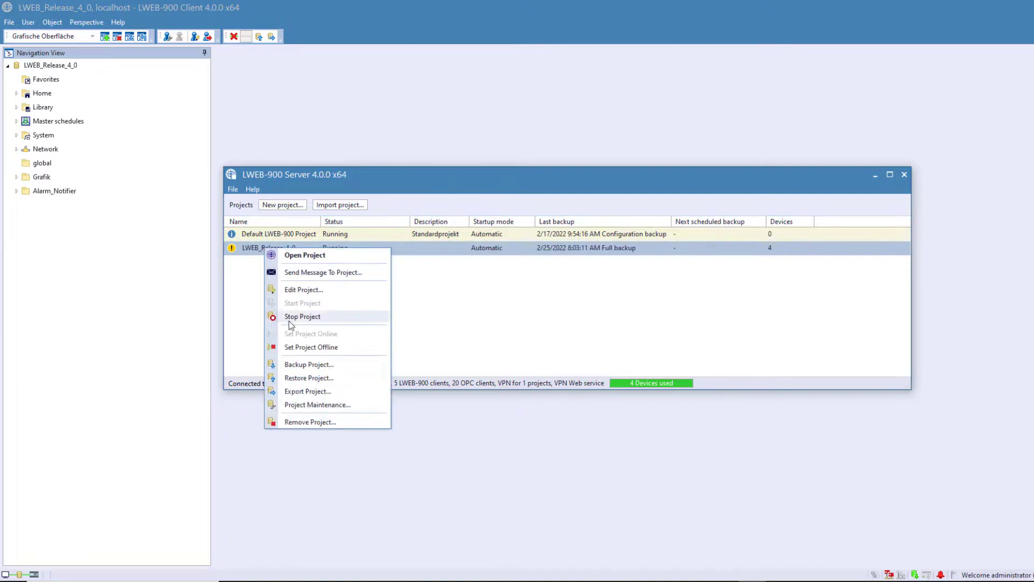
pyautogui.click(315, 391)
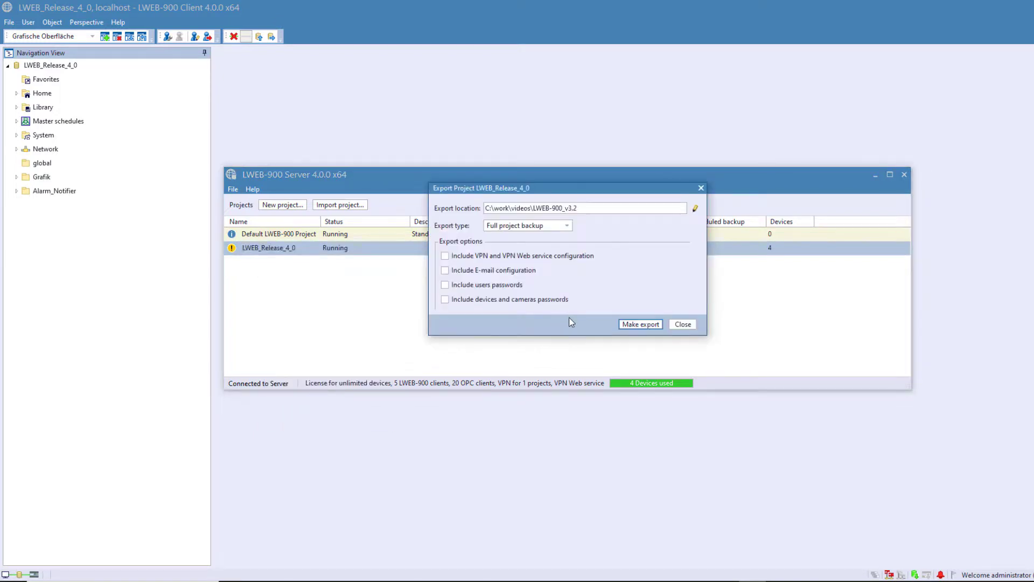
pyautogui.click(568, 226)
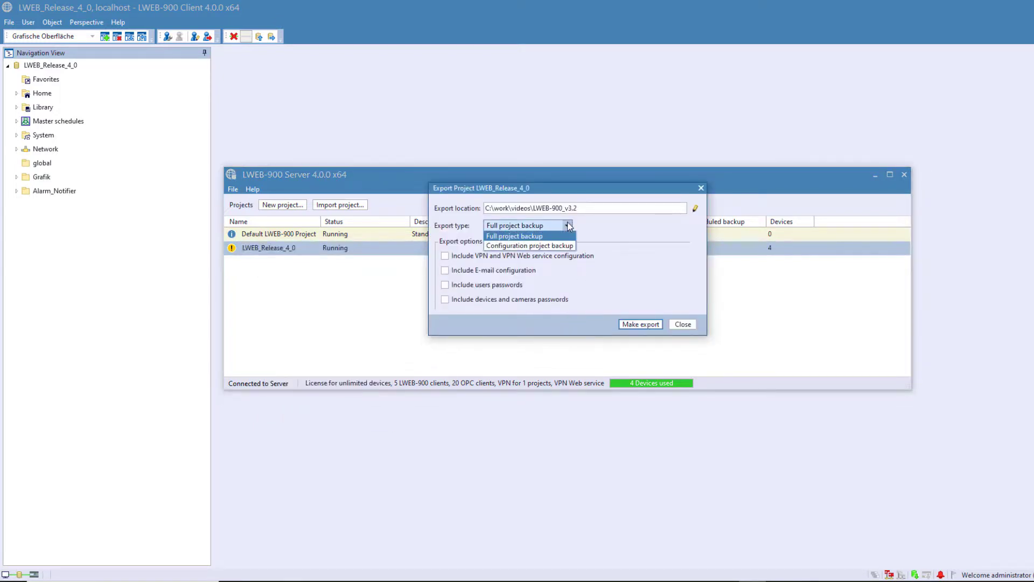